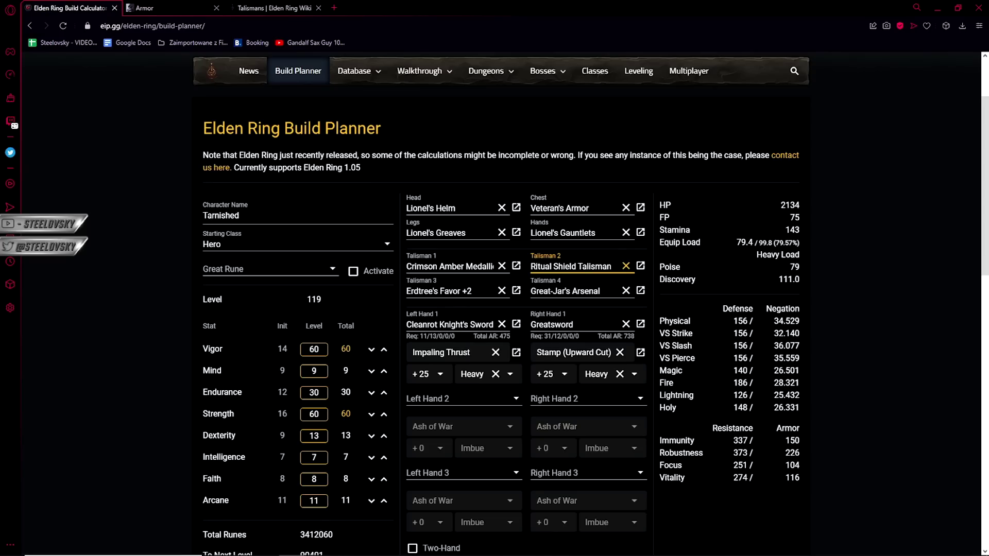
- Examine the build's Talisman 1 and Talisman 2 choices together with its HP value
drag(613, 267, 528, 267)
triple_click(483, 267)
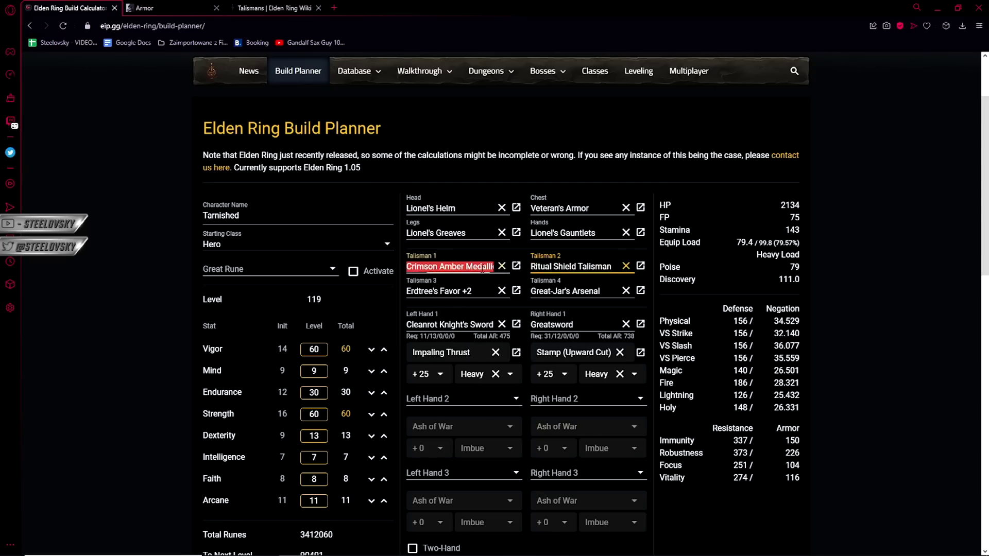
click(483, 268)
click(499, 251)
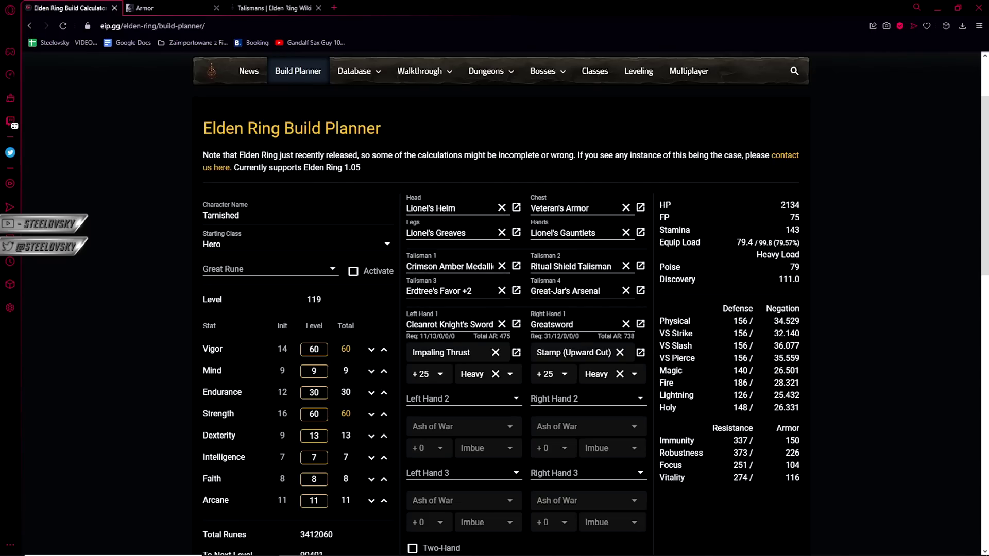
drag(781, 208, 802, 212)
drag(781, 206, 799, 206)
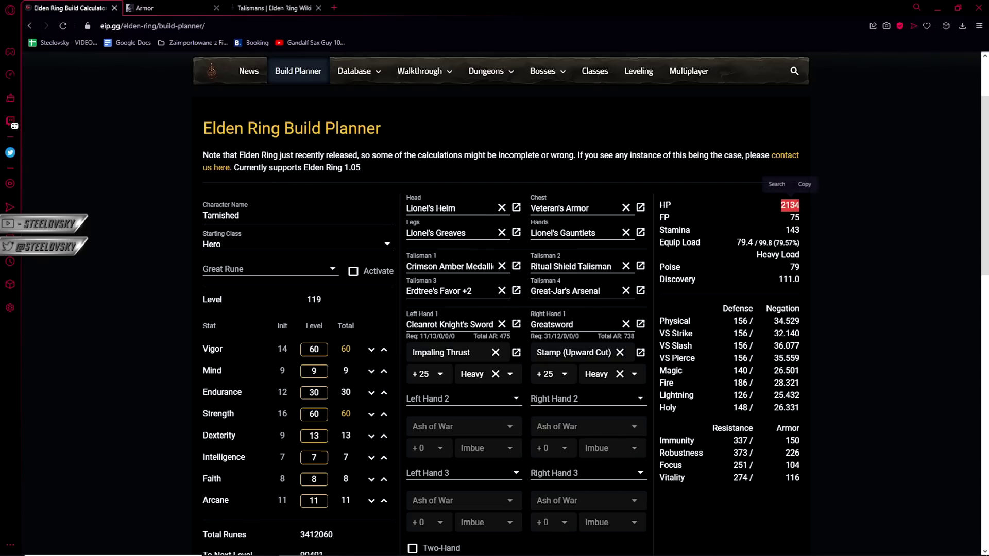
click(742, 213)
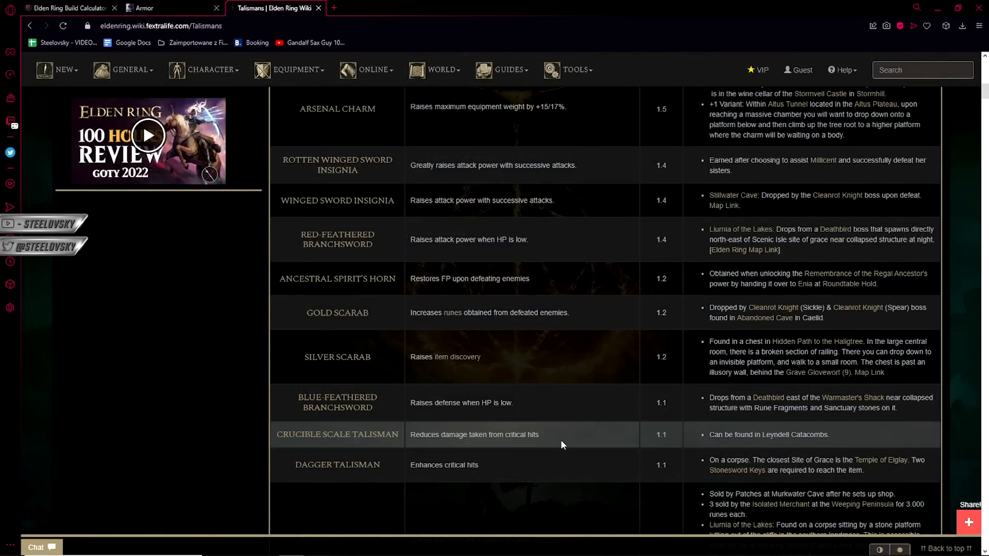
- Look through the wiki's talisman table for the effects of the Red-Feathered and Blue-Feathered Branchsword
scroll(561, 440, up, 5)
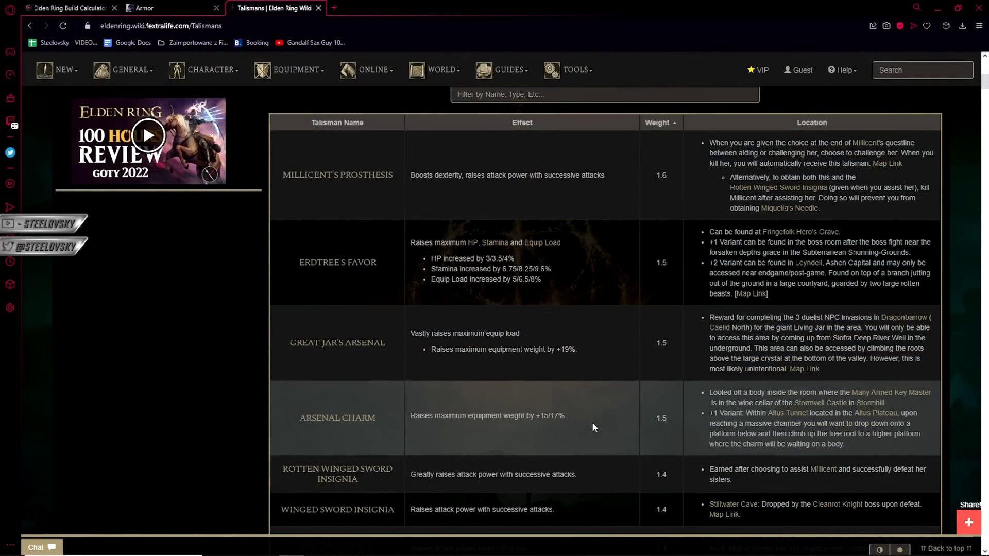
scroll(591, 420, down, 4)
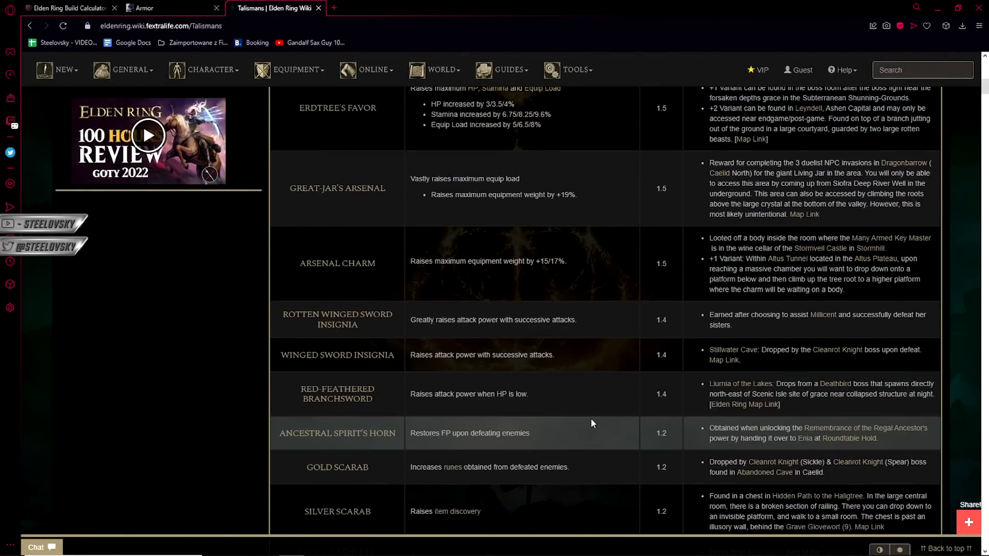
scroll(591, 419, down, 5)
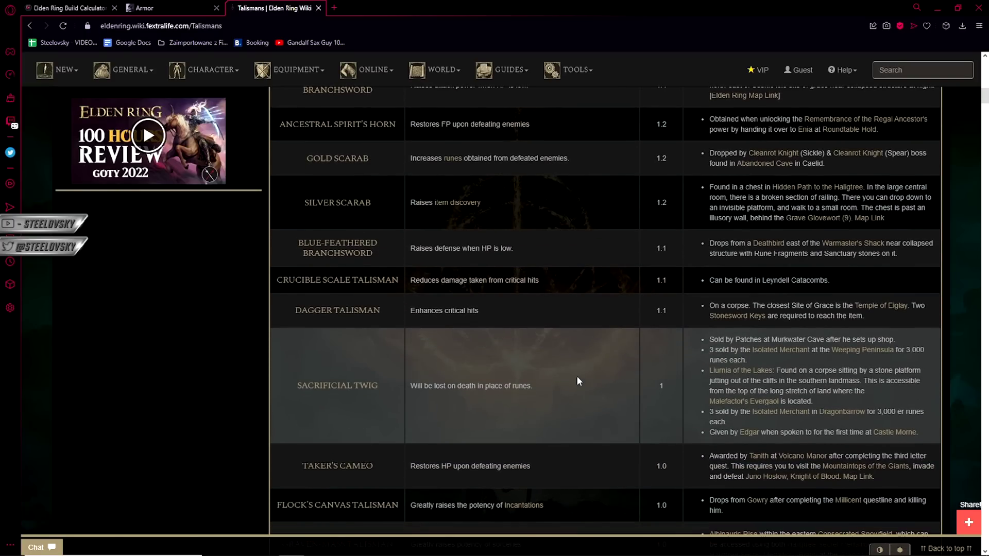
scroll(511, 282, down, 1)
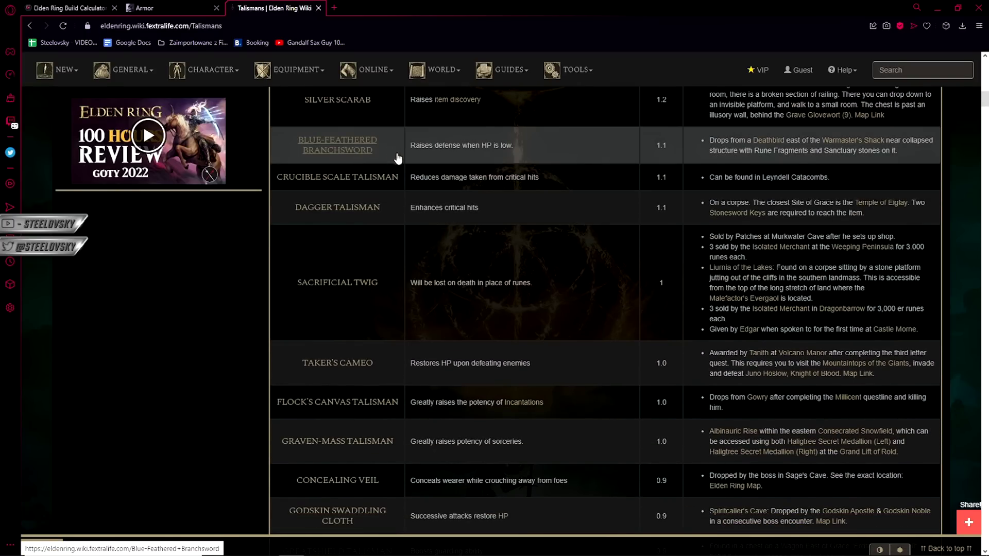
scroll(549, 206, up, 3)
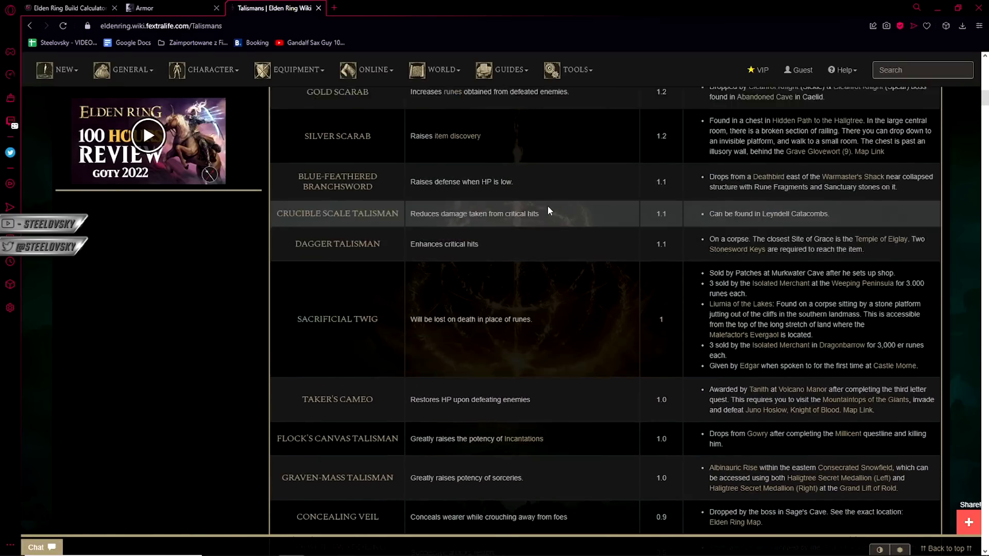
scroll(480, 309, up, 3)
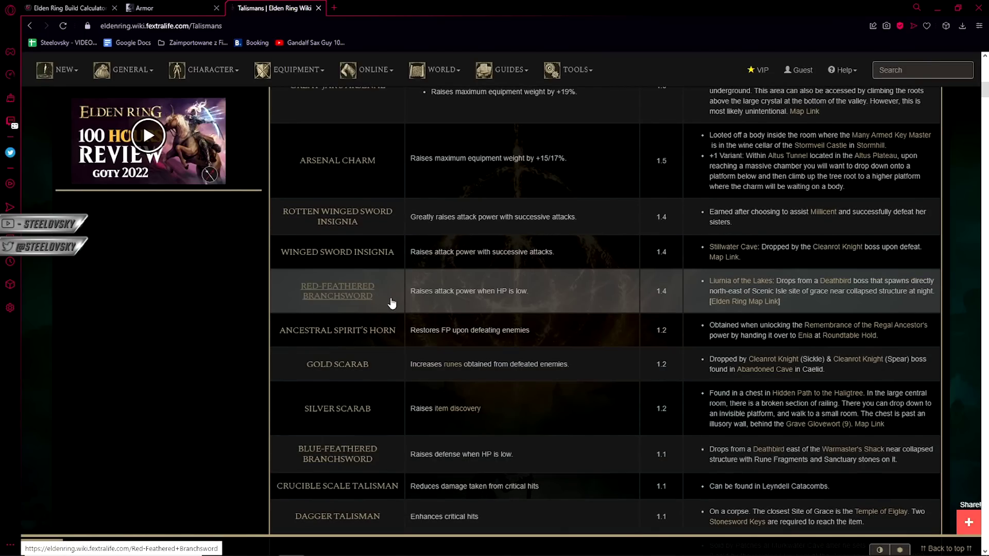
drag(377, 302, 296, 281)
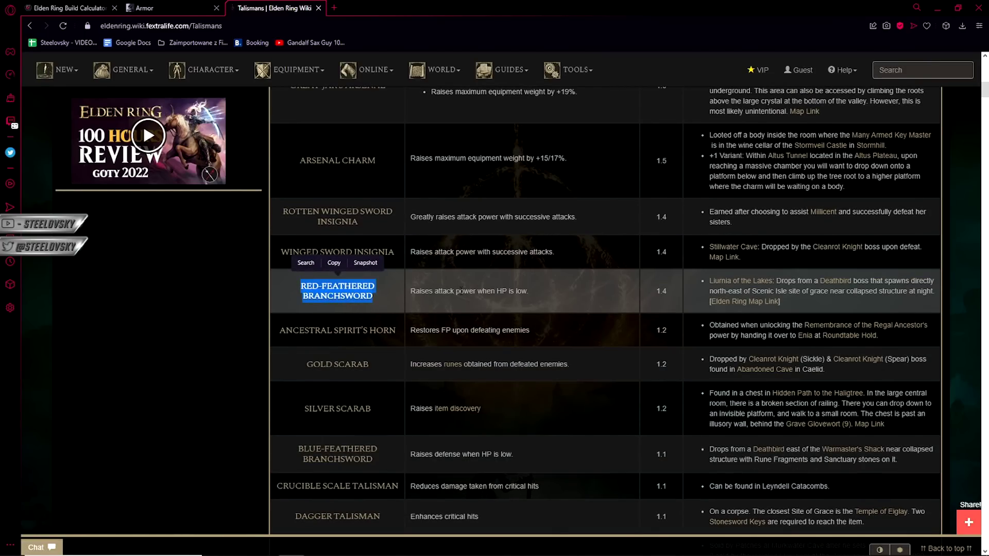
click(492, 291)
scroll(467, 296, down, 1)
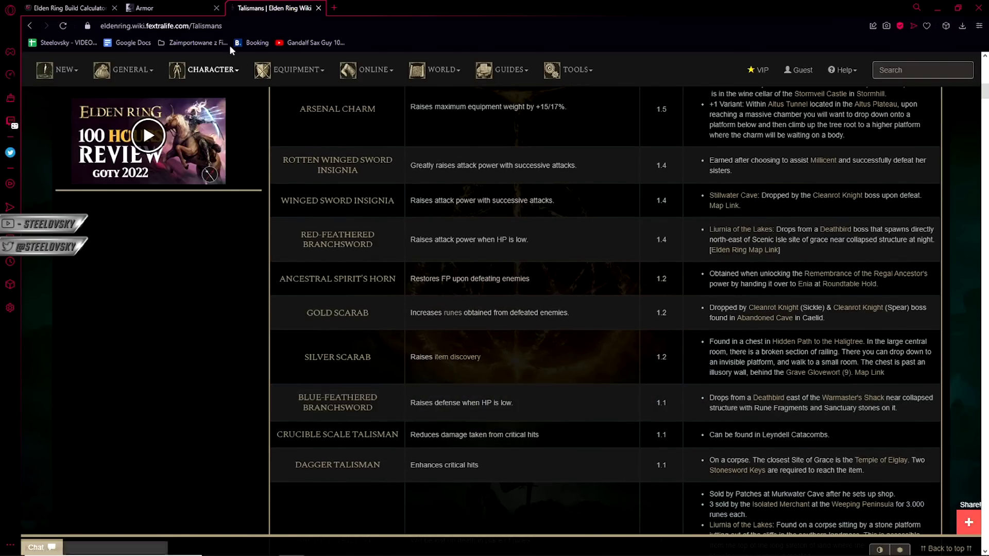
- Return to the build planner and set Talisman 1 to Red-Feathered Branchsword and Talisman 2 to Blue-Feathered Branchsword
click(86, 7)
click(479, 266)
text(red)
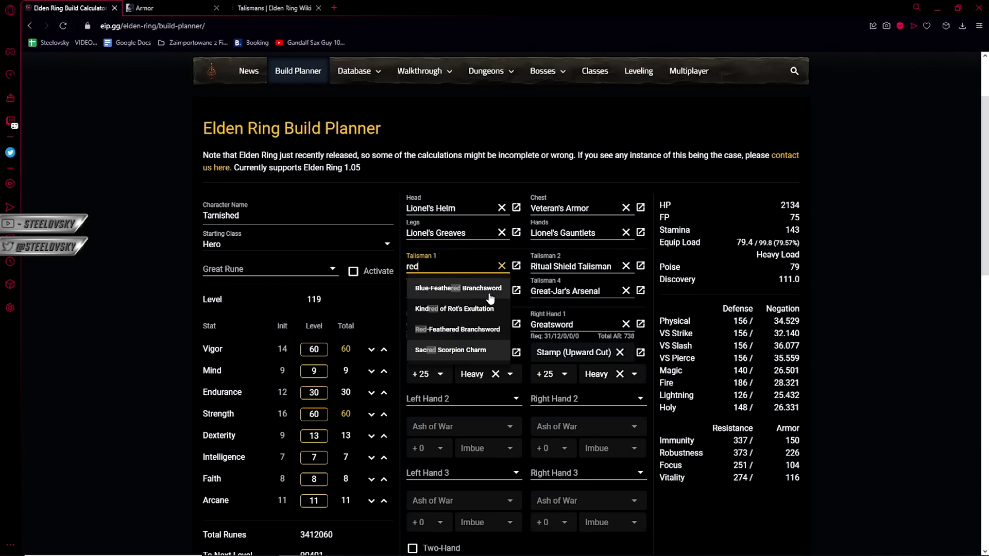
click(457, 329)
click(572, 266)
click(571, 288)
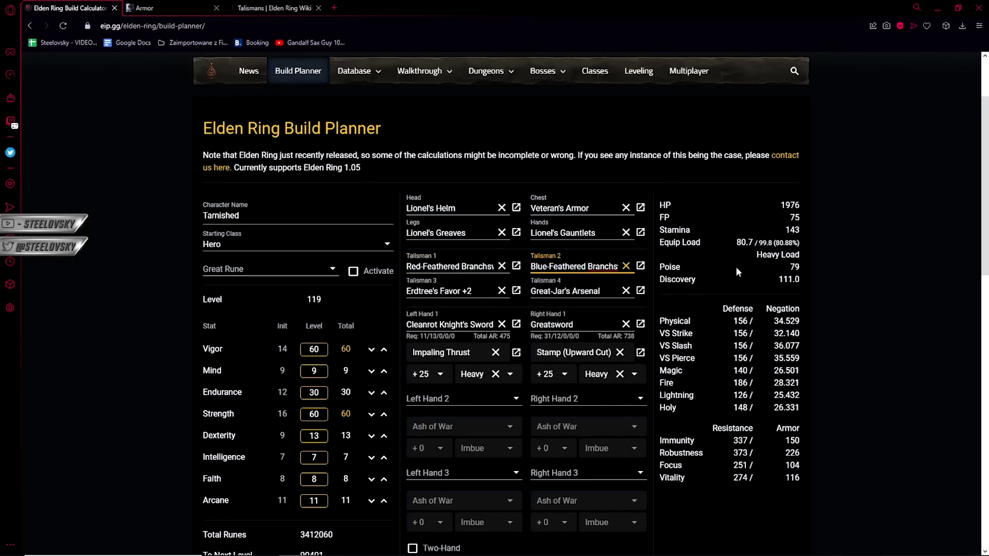
- Check the build's equip load category and raise Endurance to 40
drag(660, 242, 755, 243)
mouse_move(757, 254)
mouse_down()
mouse_move(803, 258)
mouse_move(793, 239)
mouse_move(785, 255)
mouse_move(755, 255)
mouse_up()
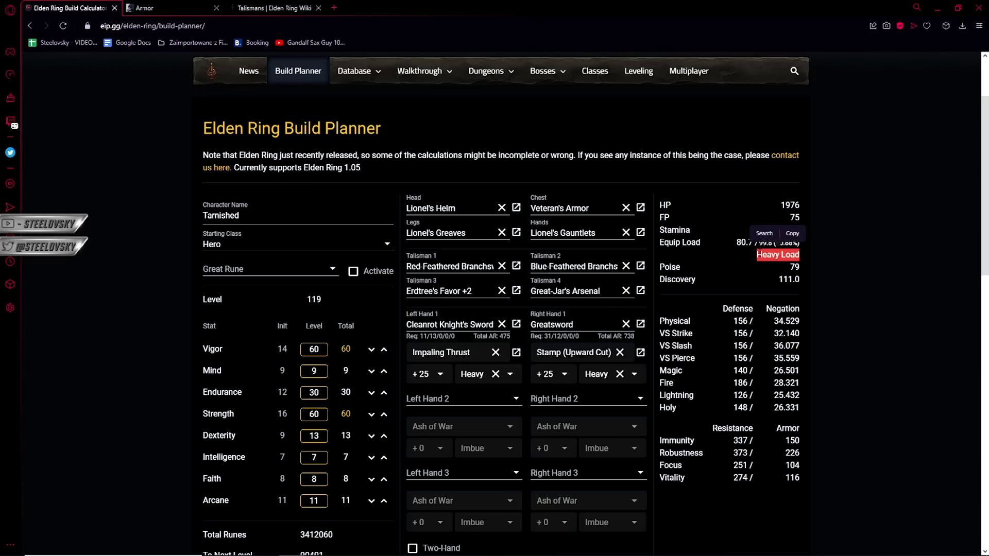
click(756, 254)
scroll(361, 288, down, 5)
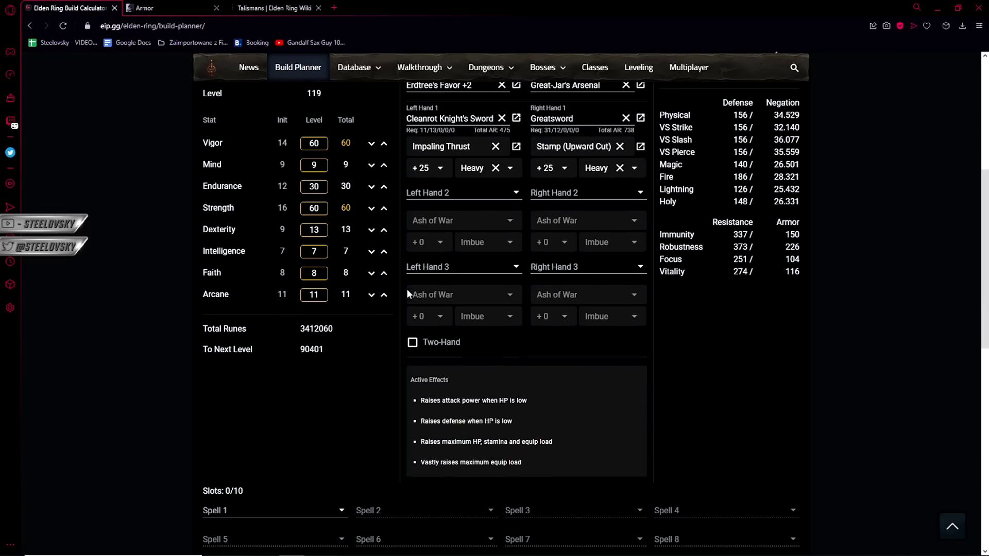
scroll(391, 293, up, 3)
click(384, 289)
click(384, 289)
scroll(384, 289, up, 1)
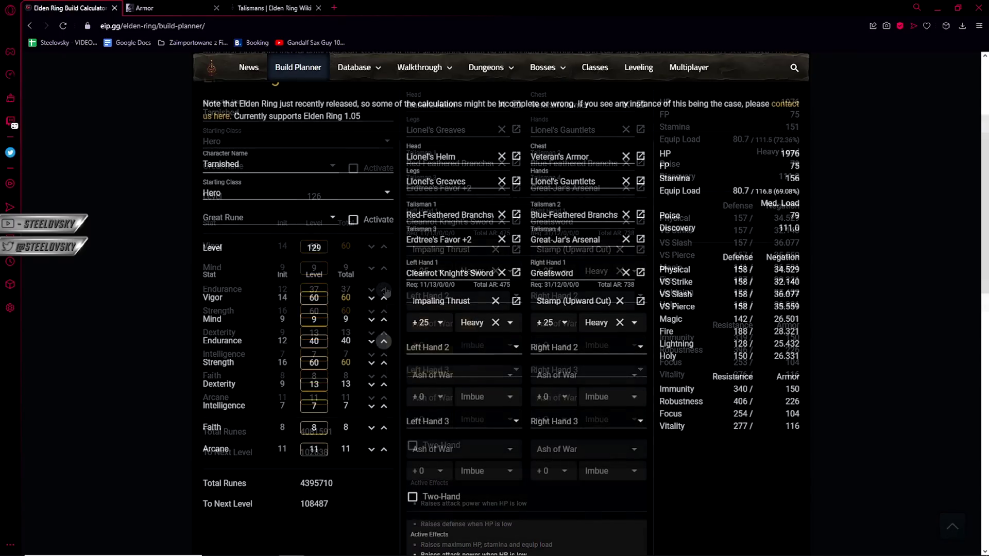
click(371, 342)
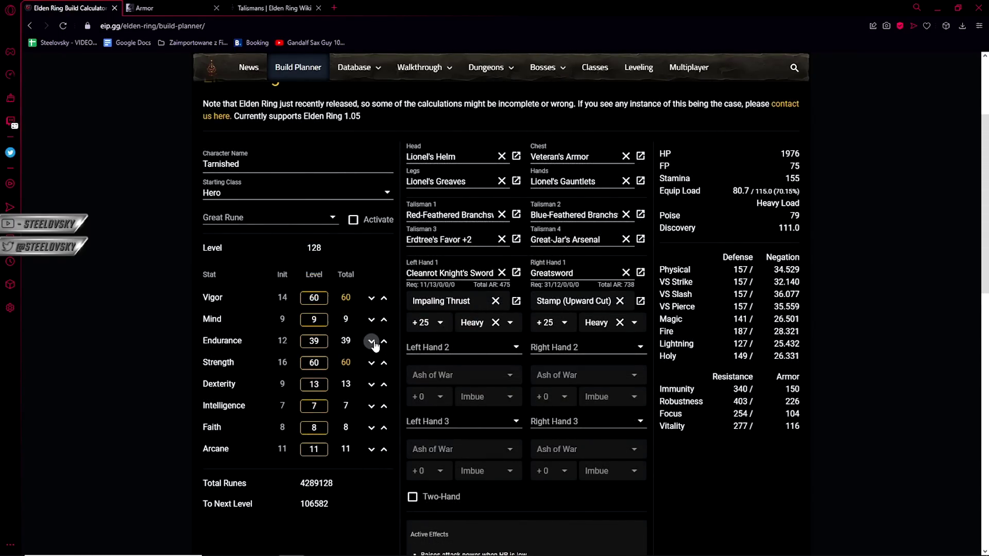
click(383, 342)
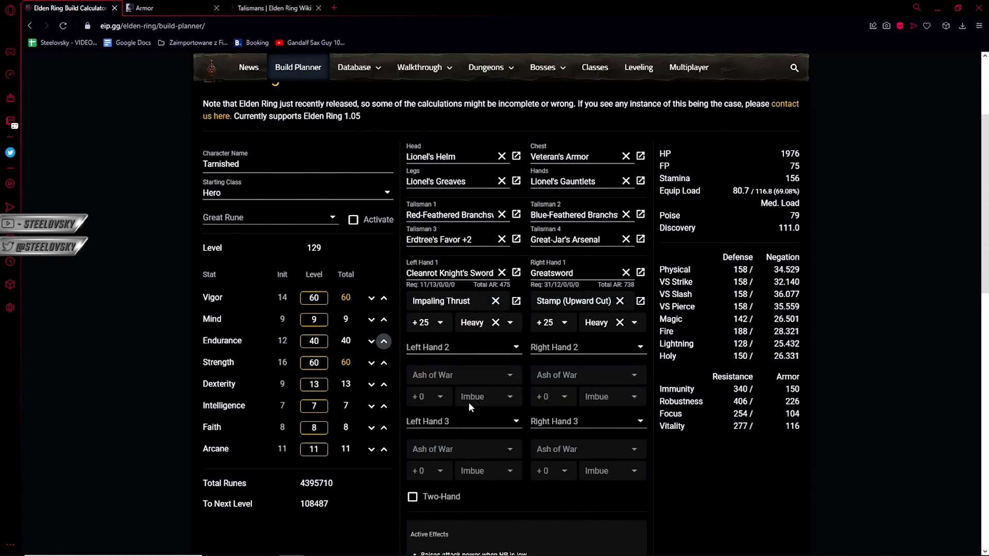
- Review the character's level, equip load and overall build
scroll(637, 372, up, 1)
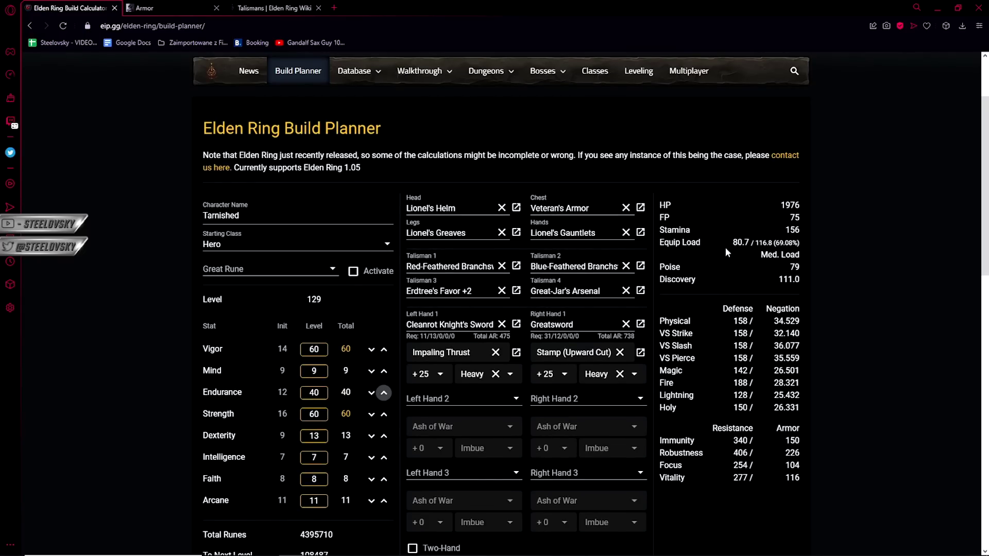
scroll(557, 402, down, 1)
scroll(546, 330, up, 2)
scroll(533, 254, down, 1)
scroll(623, 363, down, 1)
scroll(592, 355, down, 2)
scroll(464, 330, up, 2)
double_click(313, 299)
click(348, 305)
- Equip the Nightrider Glaive in the Left Hand 2 slot
scroll(353, 326, down, 2)
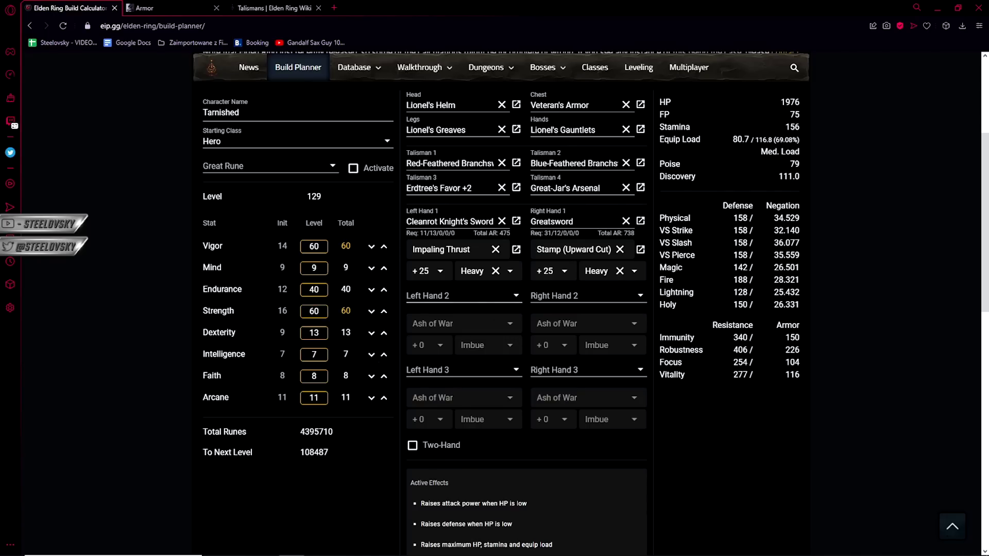
click(453, 296)
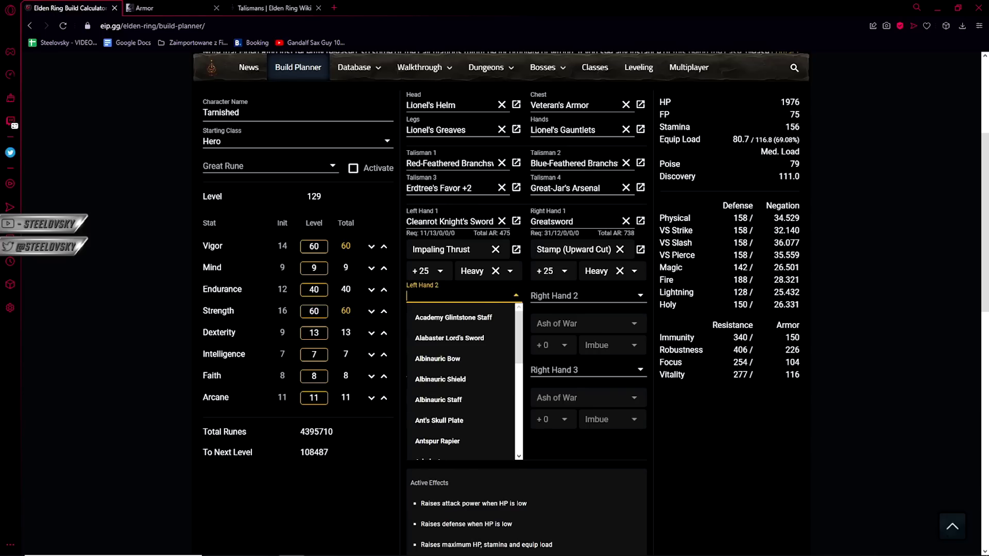
text(nightri)
key(Return)
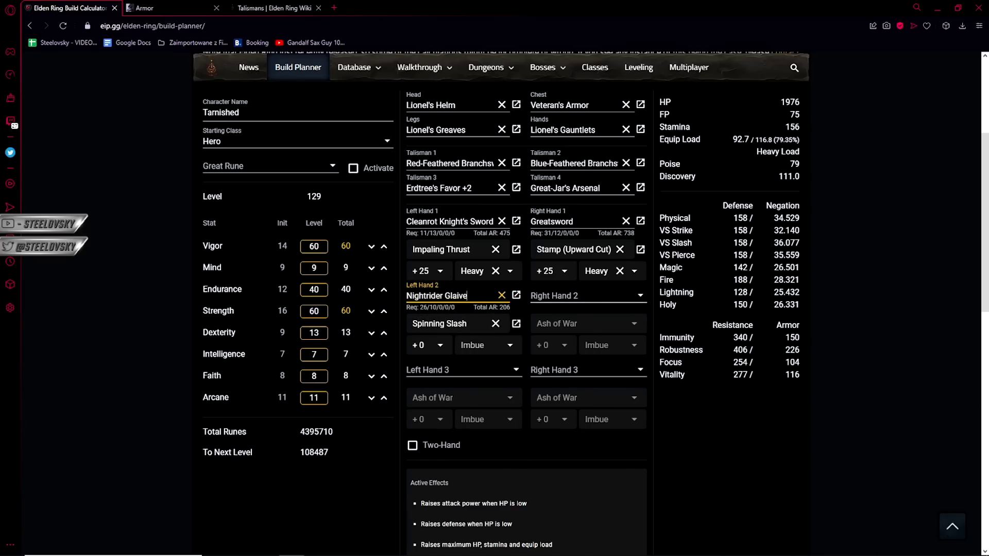
- Equip the Omen Cleaver in the Right Hand 2 slot and raise Dexterity to 16 to meet its requirement
click(556, 295)
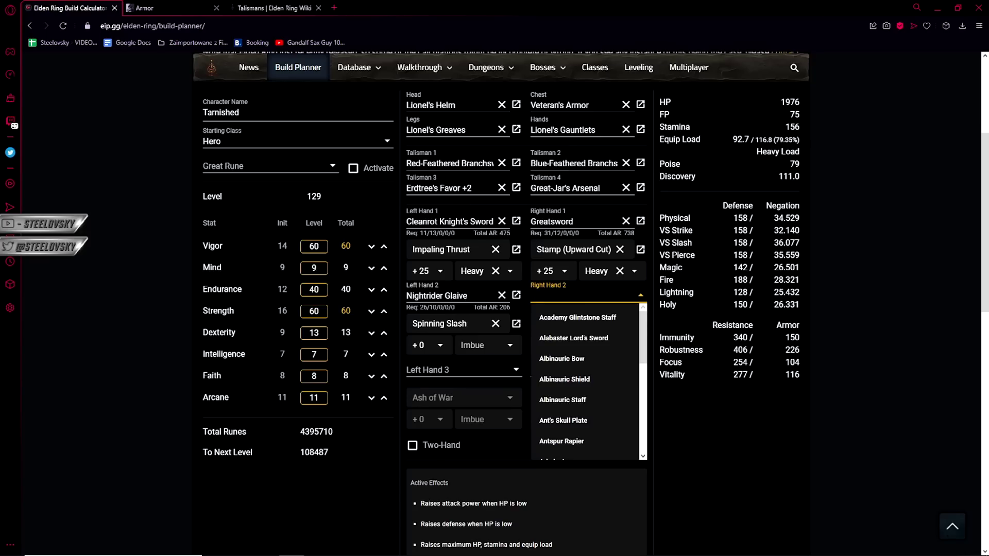
text(omen)
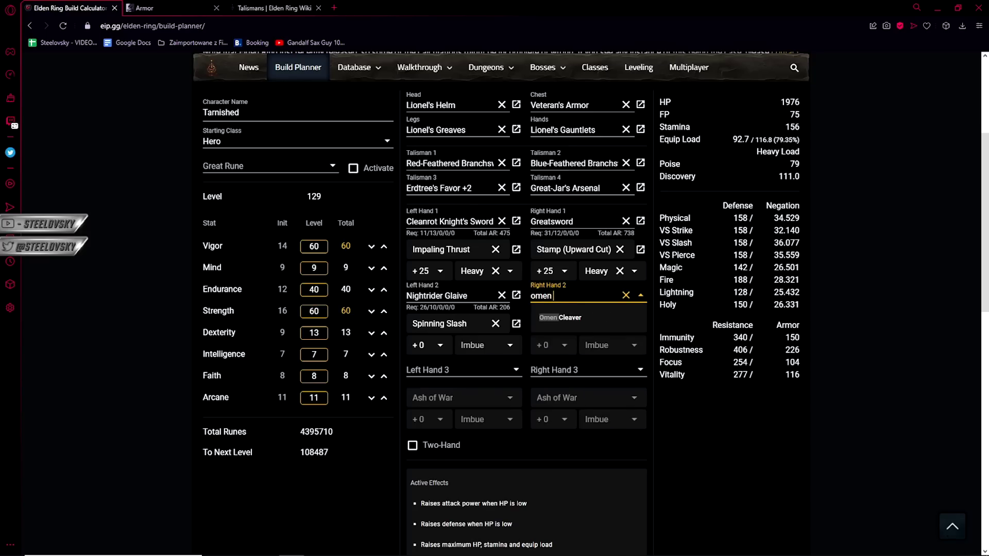
key(Return)
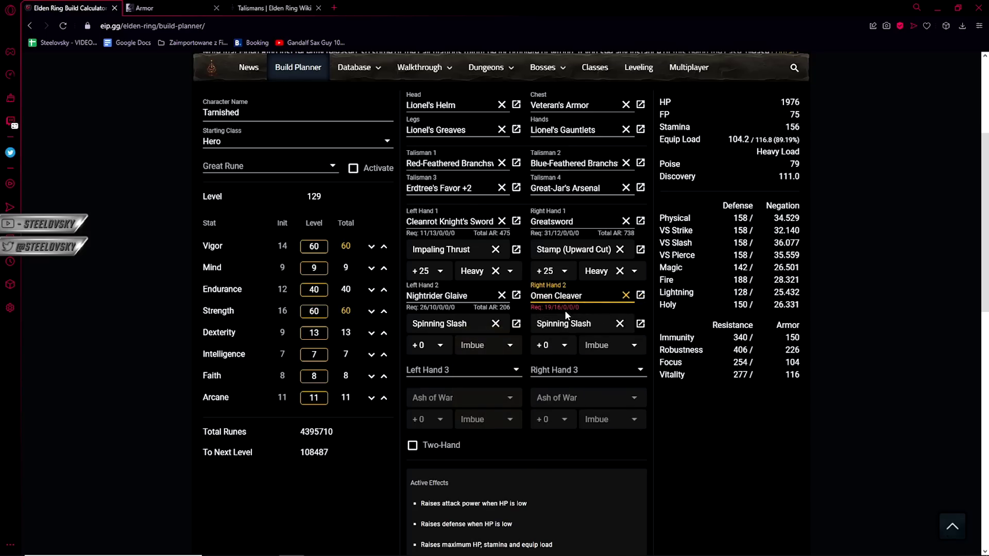
click(384, 334)
click(383, 334)
click(384, 333)
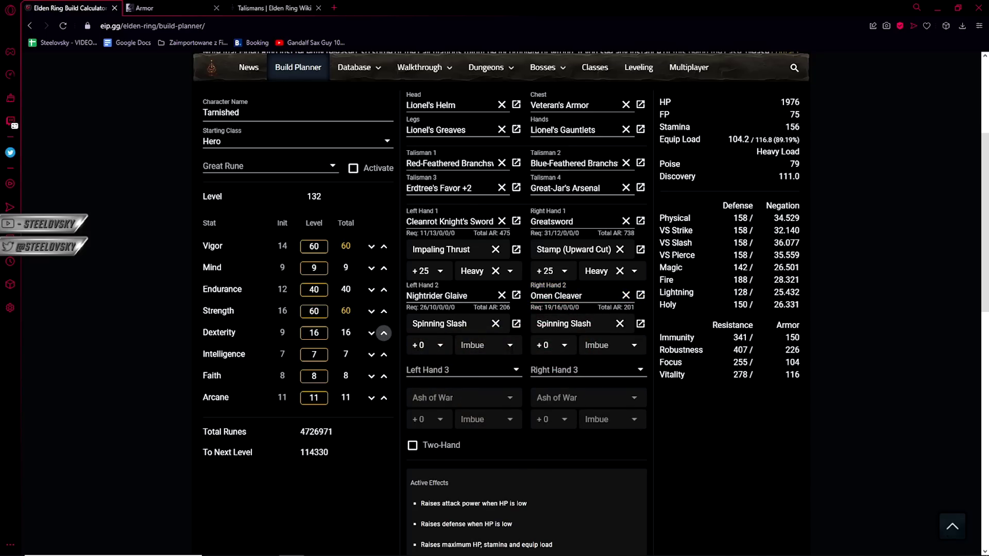
- Equip the Godskin Stitcher in the Left Hand 3 slot and raise Dexterity to 17 to meet its requirement
click(493, 373)
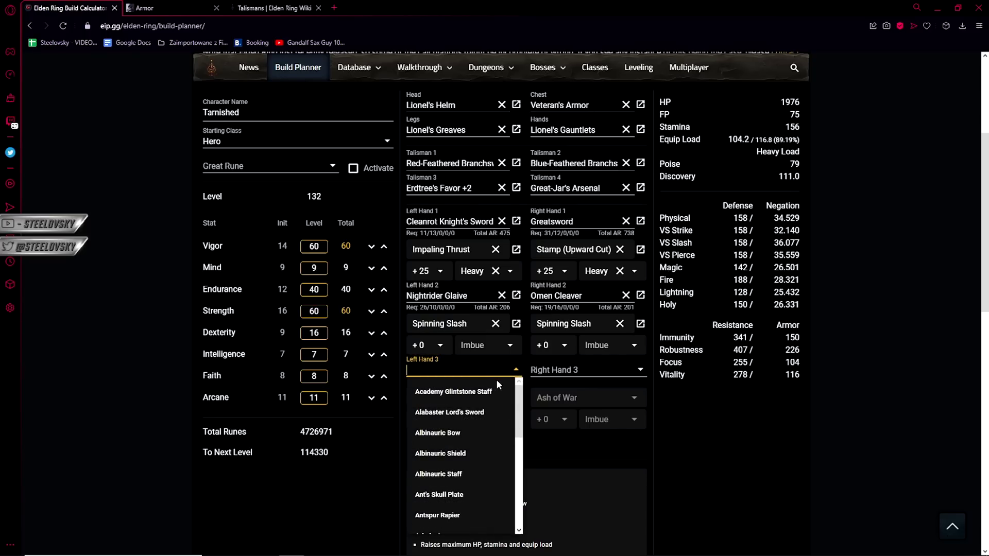
text(godskin)
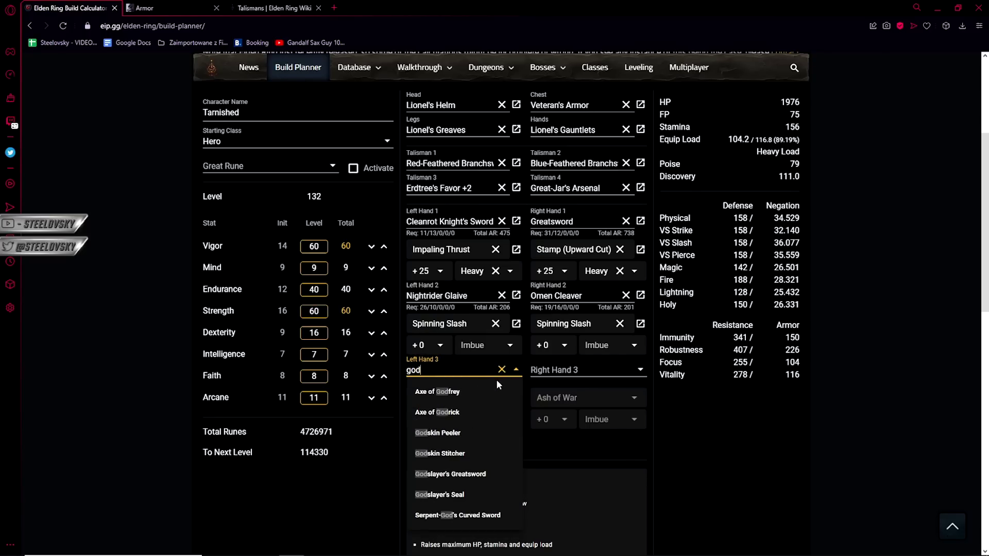
key(Down)
key(Down)
key(Return)
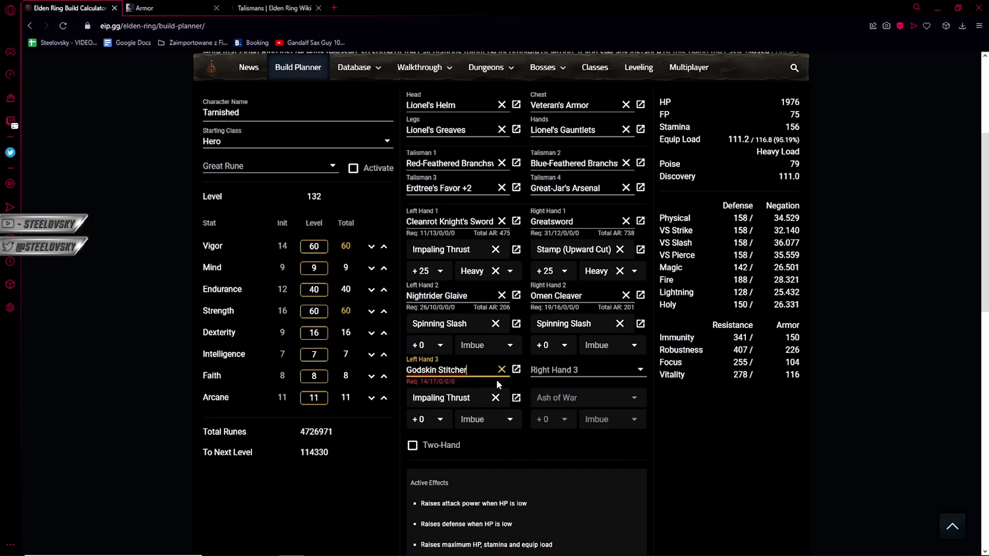
mouse_move(433, 381)
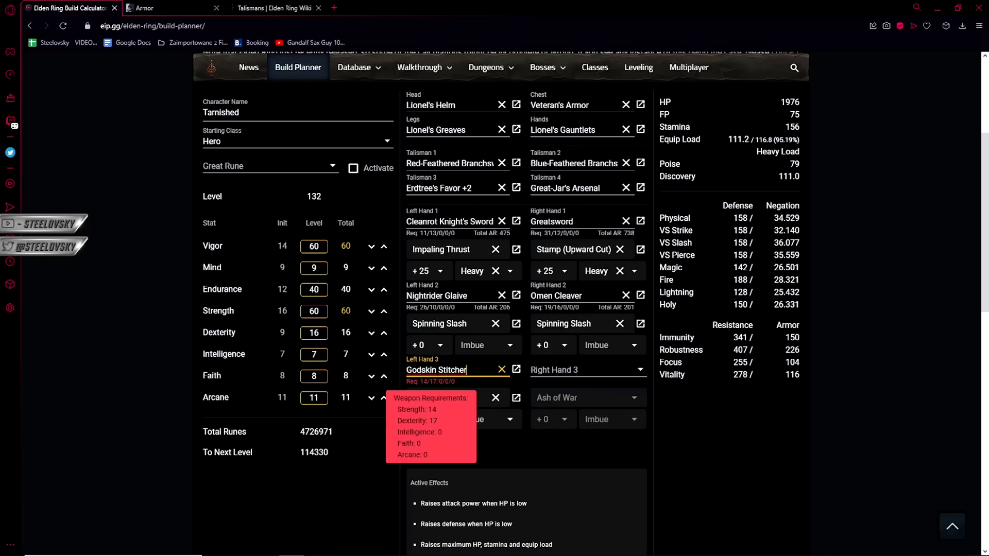
click(384, 333)
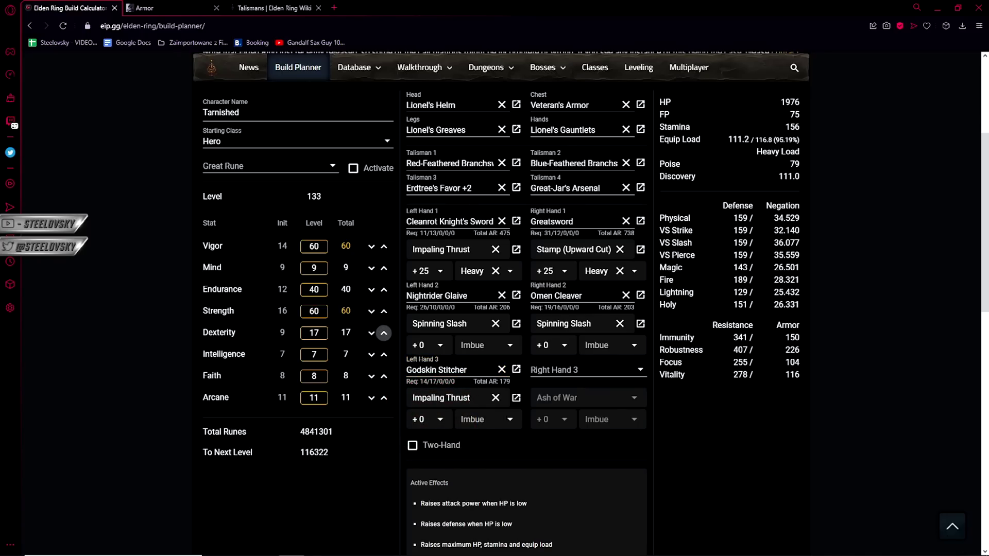
- Equip the Erdtree Greatshield in the Right Hand 3 slot
click(567, 369)
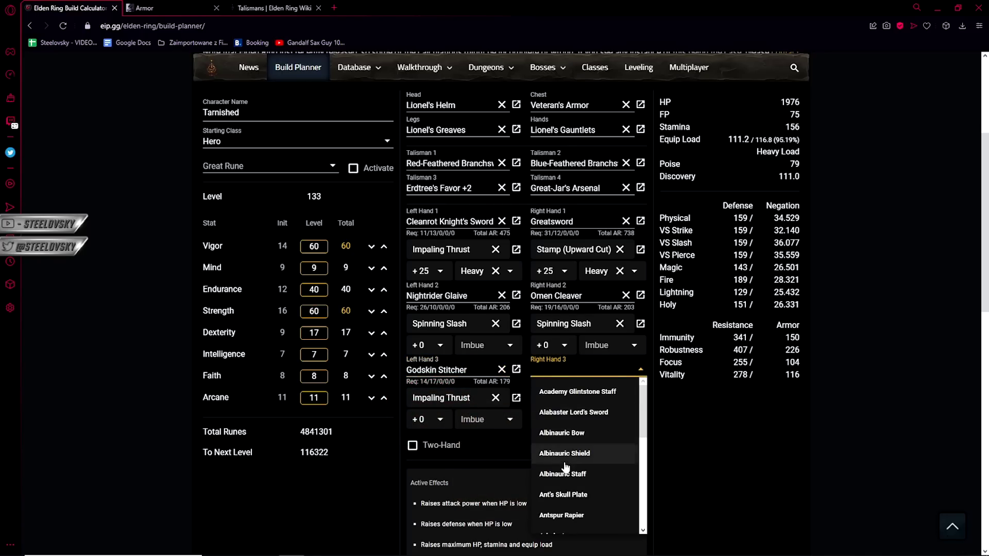
scroll(567, 466, down, 5)
scroll(577, 467, down, 5)
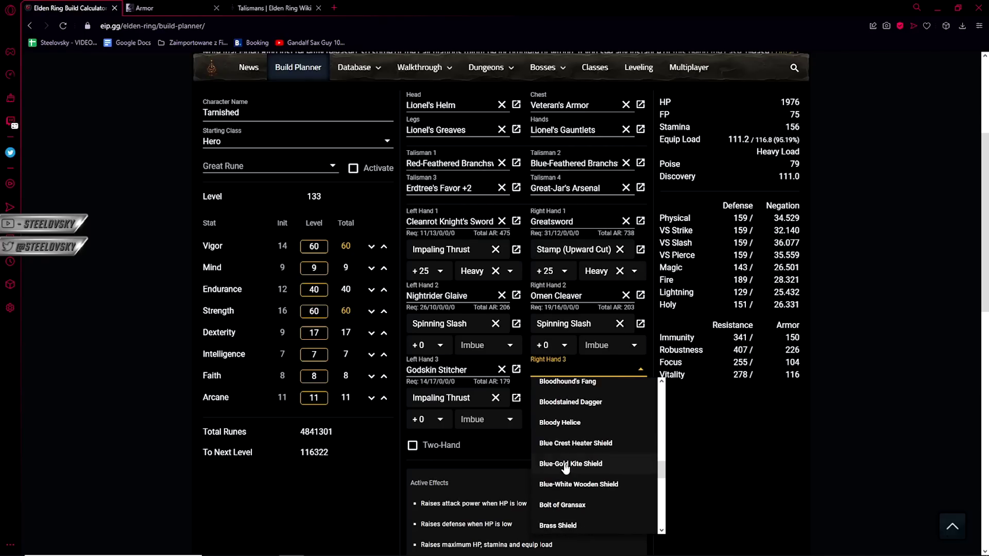
scroll(612, 459, down, 2)
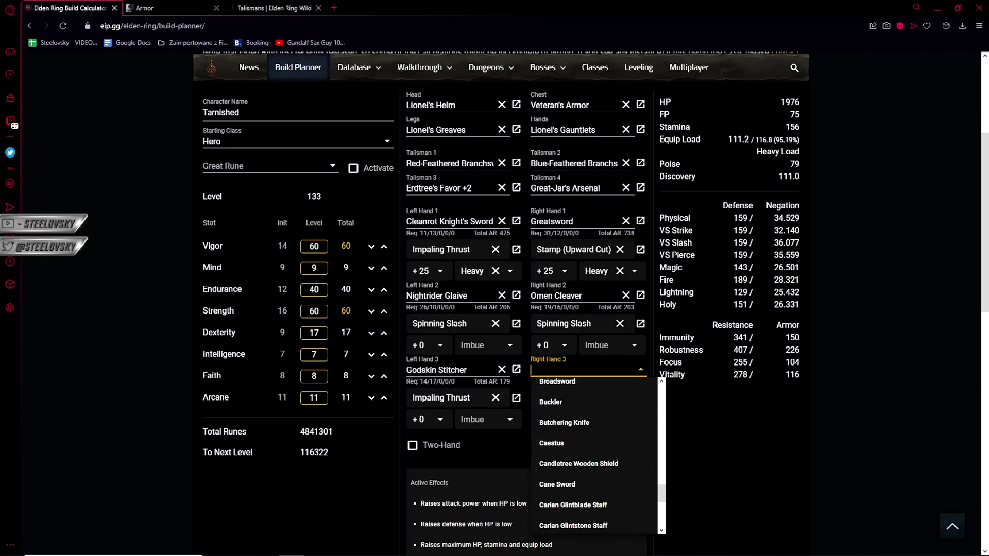
text(erd)
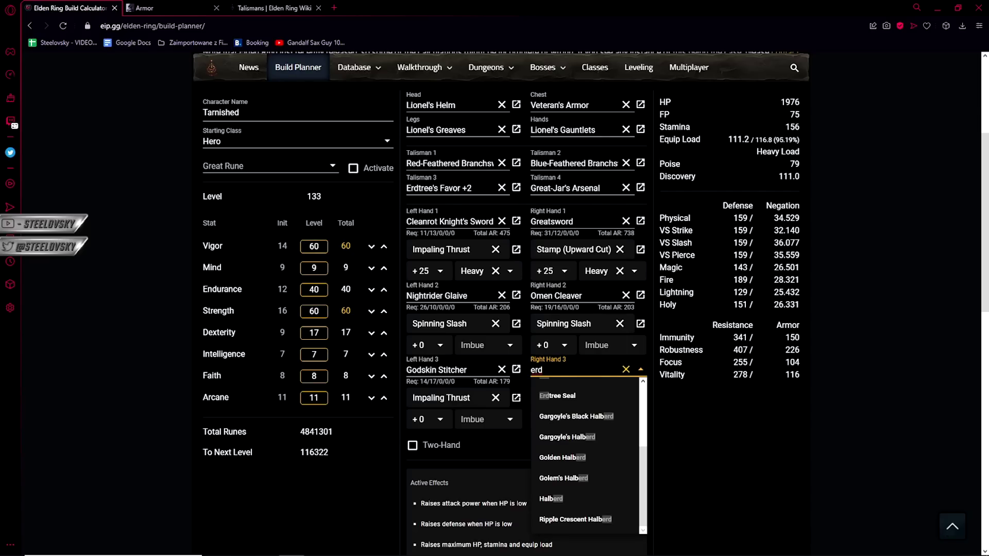
text(tree great)
click(598, 412)
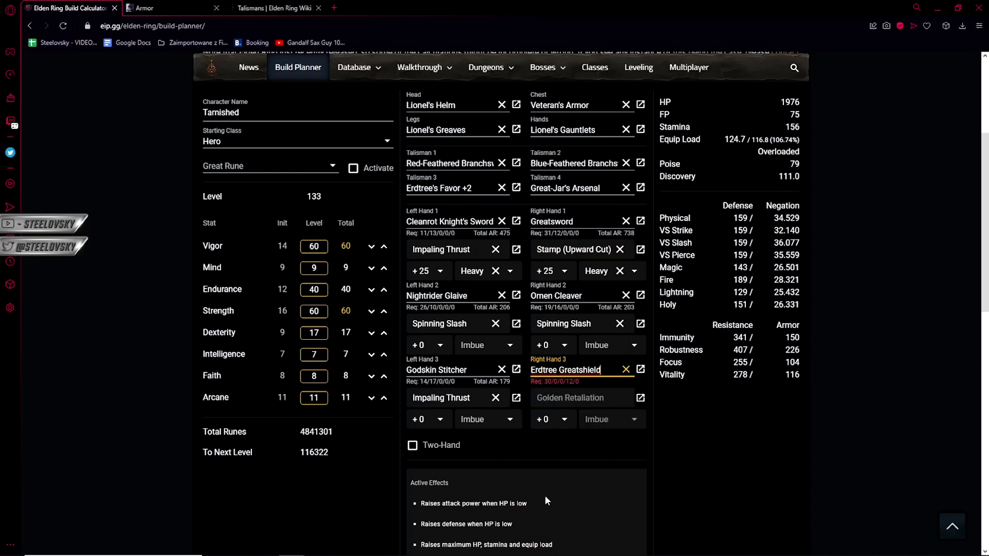
- Review the equip load, stat levels, weapon requirements and active effects with the greatshield equipped
mouse_move(568, 384)
scroll(375, 460, down, 2)
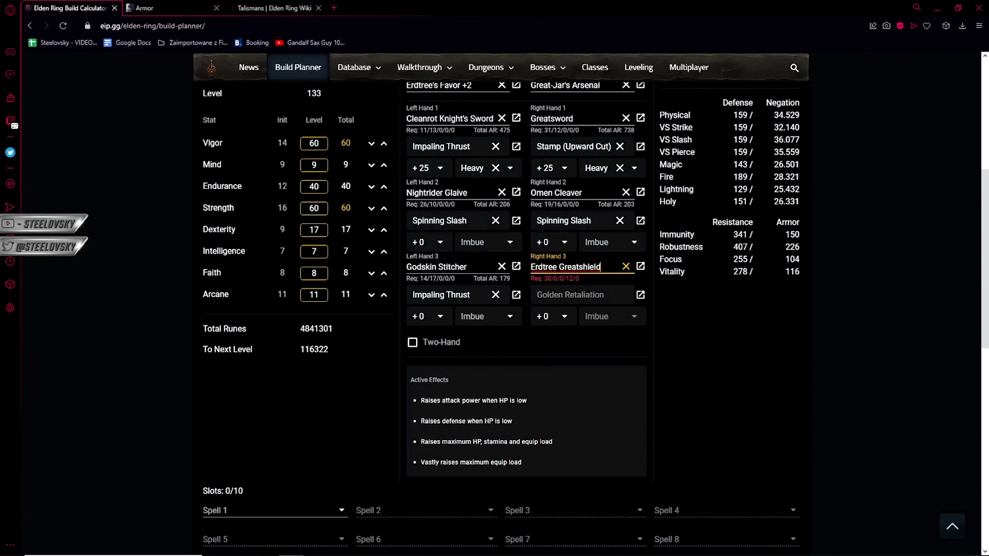
scroll(351, 281, up, 3)
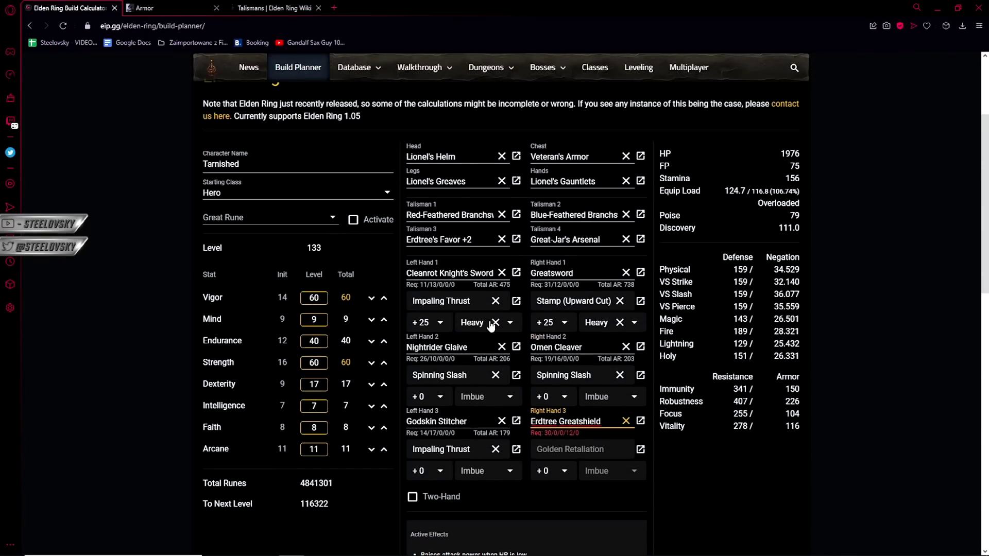
scroll(351, 280, down, 2)
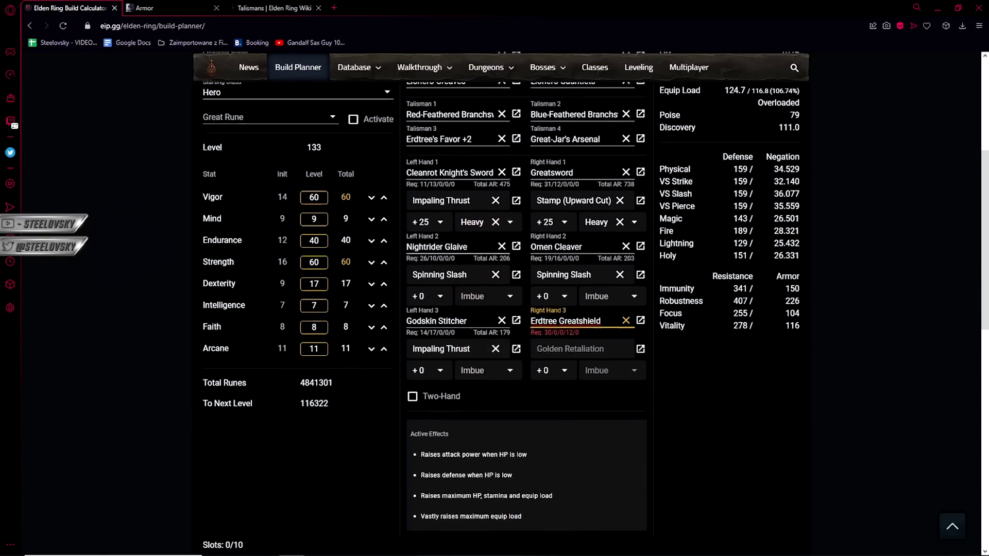
scroll(352, 280, up, 1)
scroll(392, 309, up, 1)
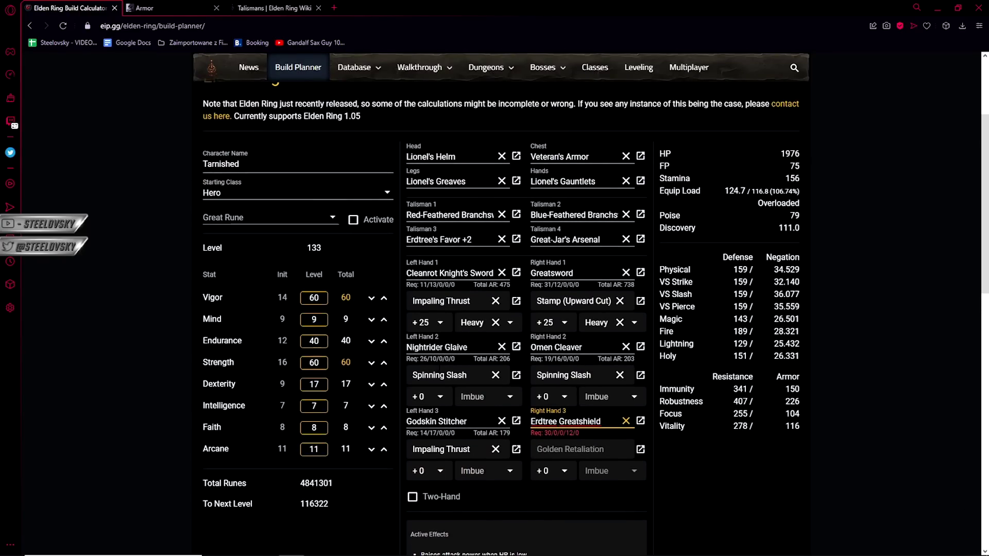
scroll(392, 309, down, 3)
scroll(350, 329, up, 4)
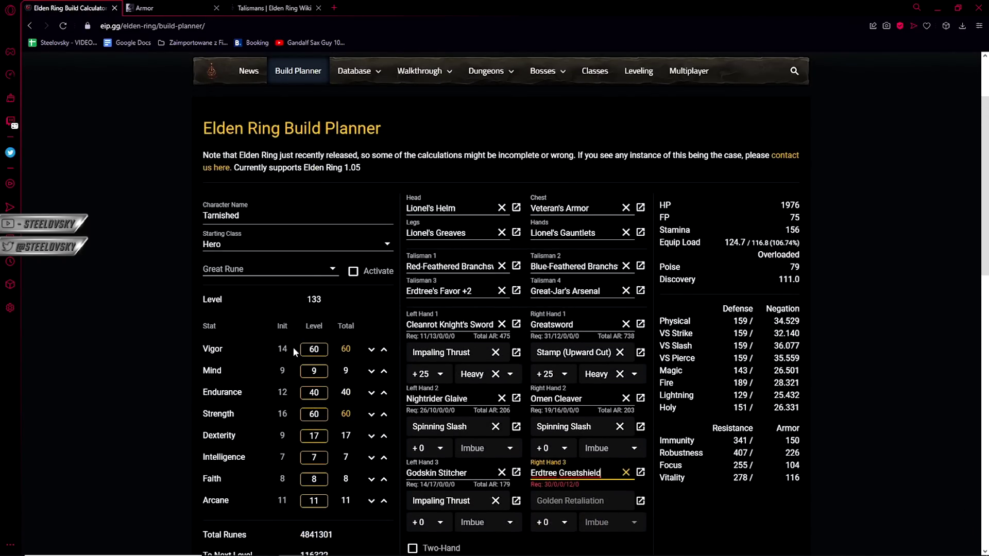
scroll(314, 354, down, 3)
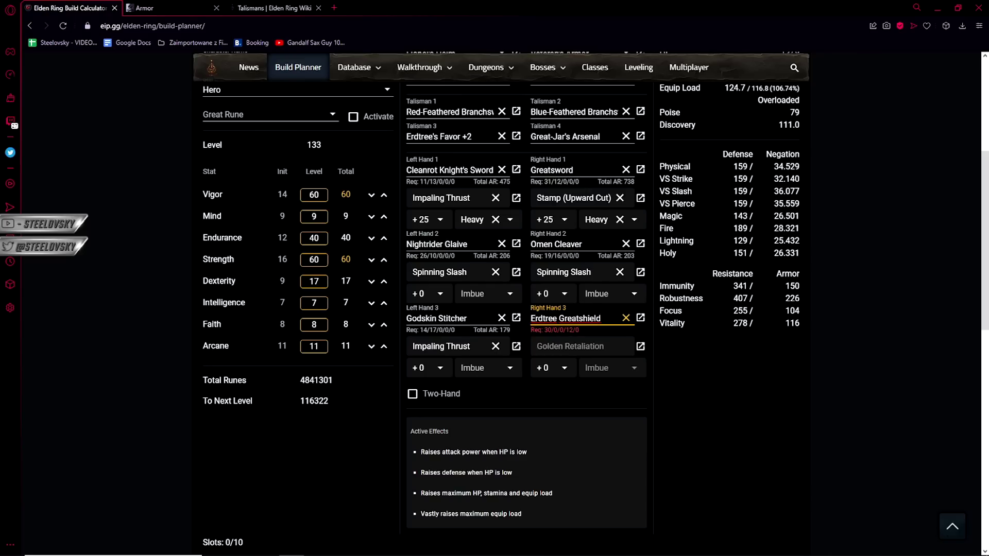
- Raise Faith to 12 to meet the Erdtree Greatshield's requirement
mouse_move(551, 330)
mouse_move(409, 330)
click(384, 325)
click(383, 325)
click(384, 325)
click(383, 325)
scroll(490, 461, up, 2)
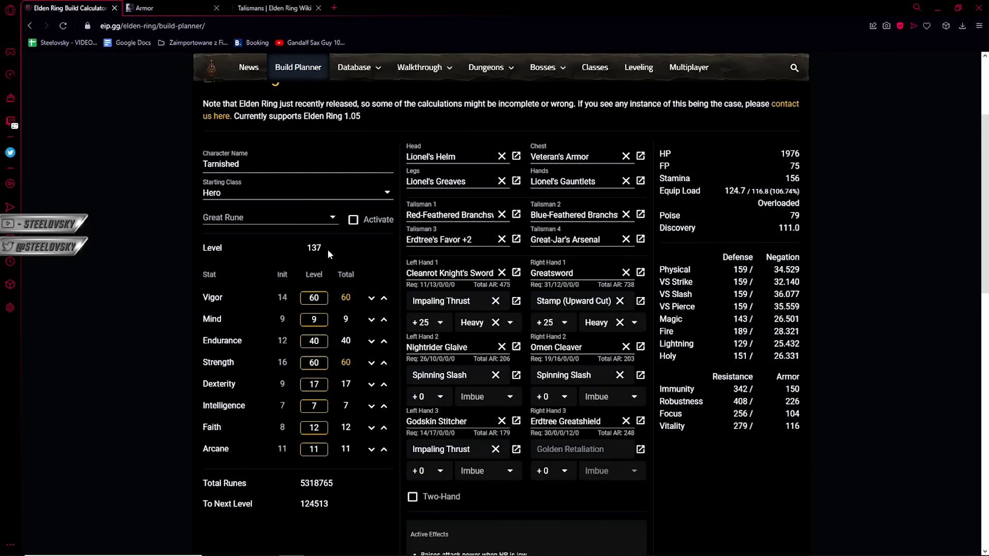
- Check the character's level and change the starting class from Hero to Vagabond
double_click(312, 247)
click(328, 254)
click(376, 196)
scroll(316, 294, down, 2)
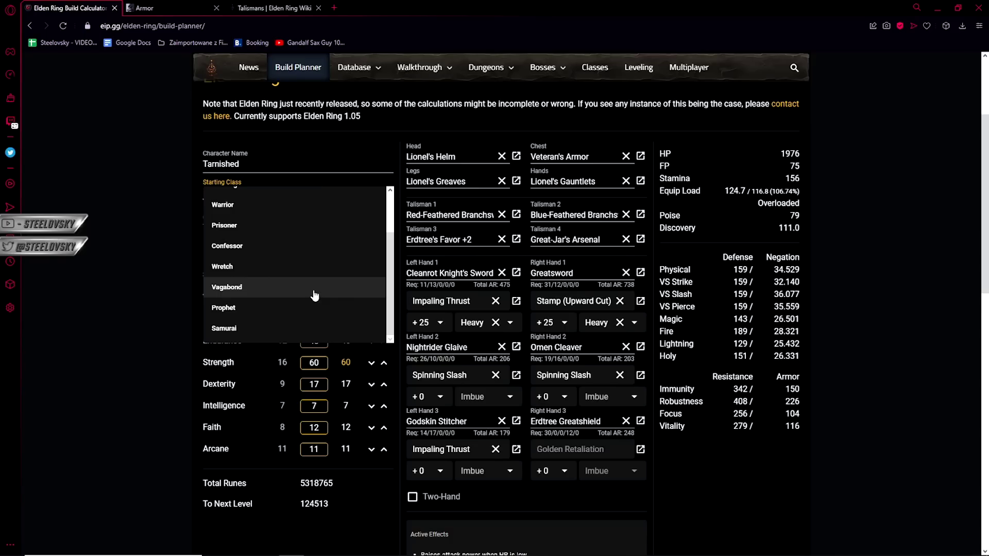
click(315, 295)
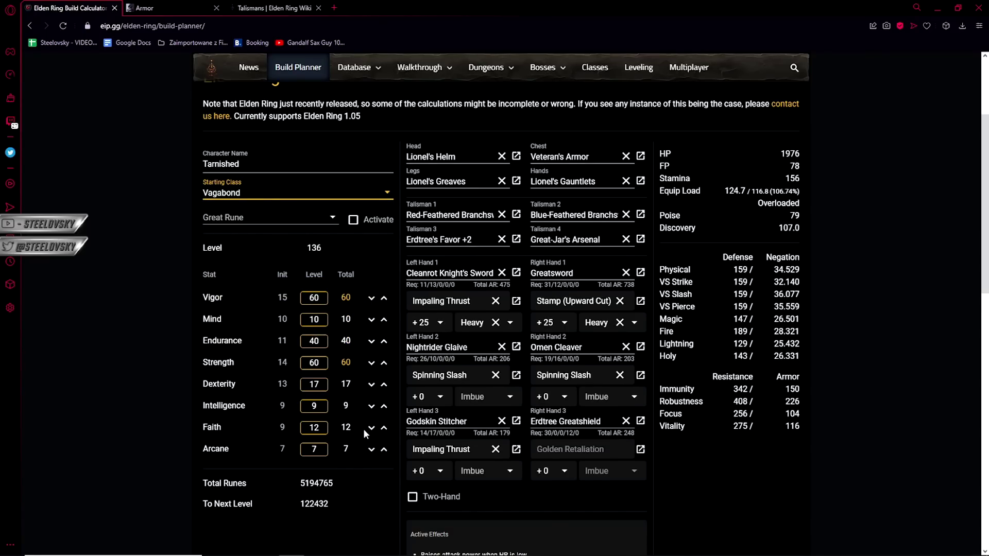
scroll(363, 428, up, 2)
scroll(363, 402, down, 3)
scroll(363, 378, down, 2)
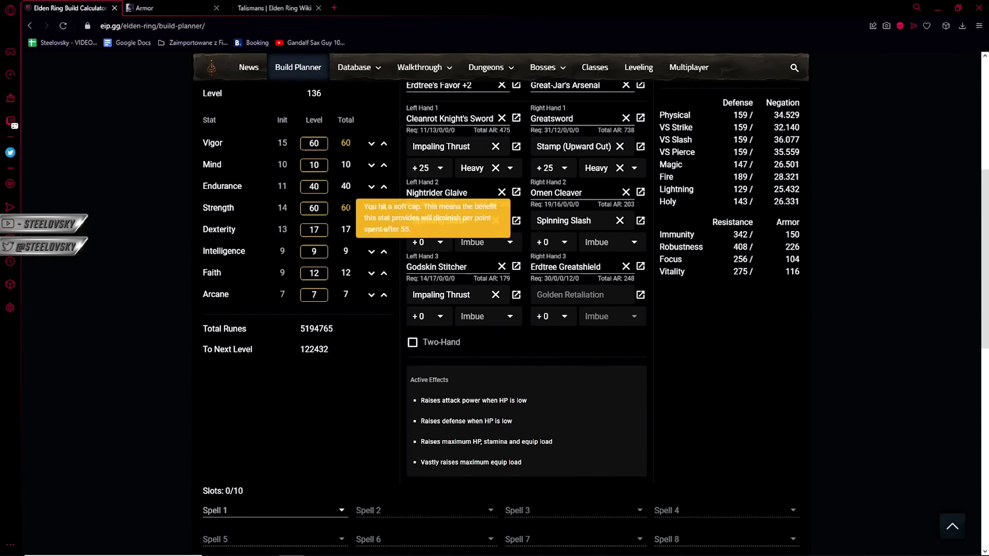
scroll(363, 291, up, 2)
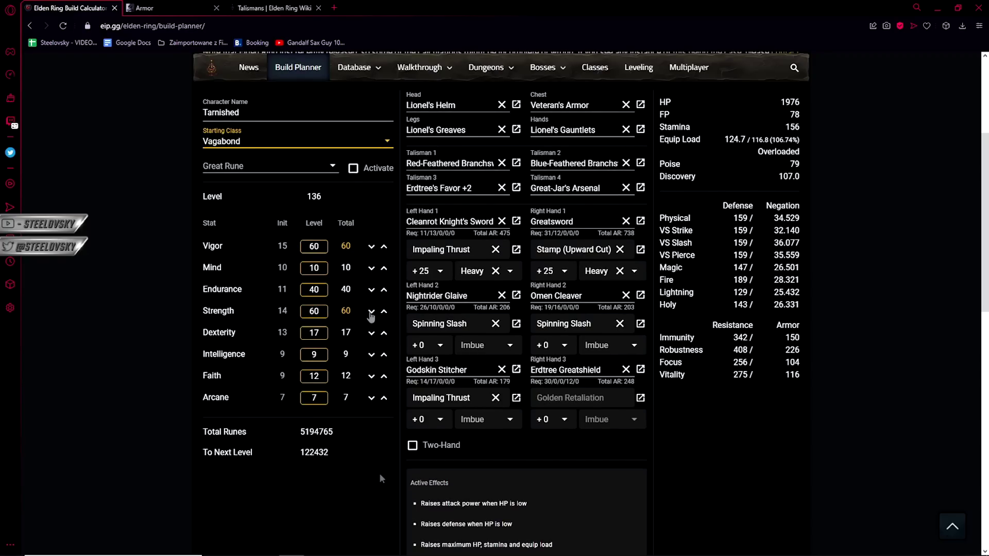
- Switch to Discord and open the Elden Ring Stats Spreadsheet link from the resources channel
key(alt+Tab)
key(alt+Tab)
key(alt+Tab)
key(alt+Tab)
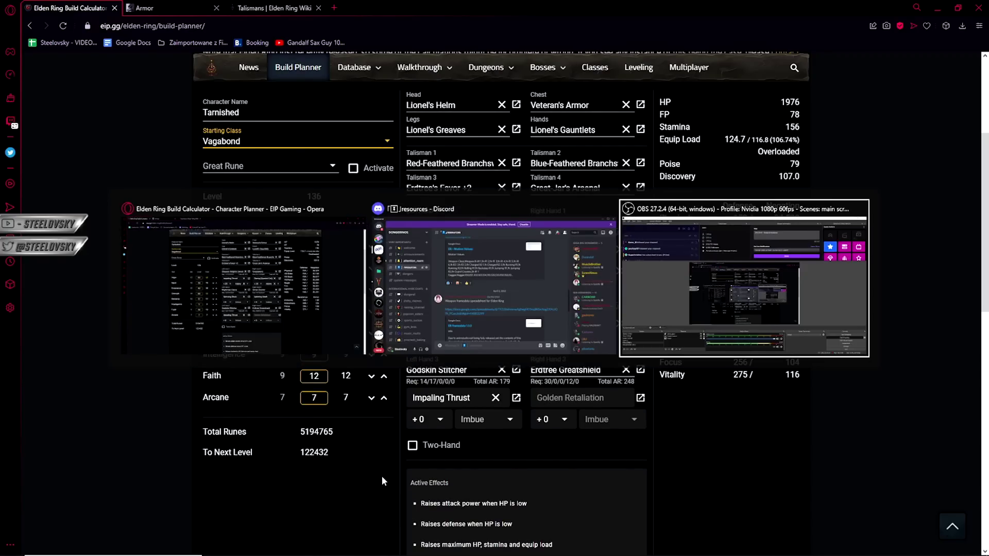
scroll(490, 295, up, 5)
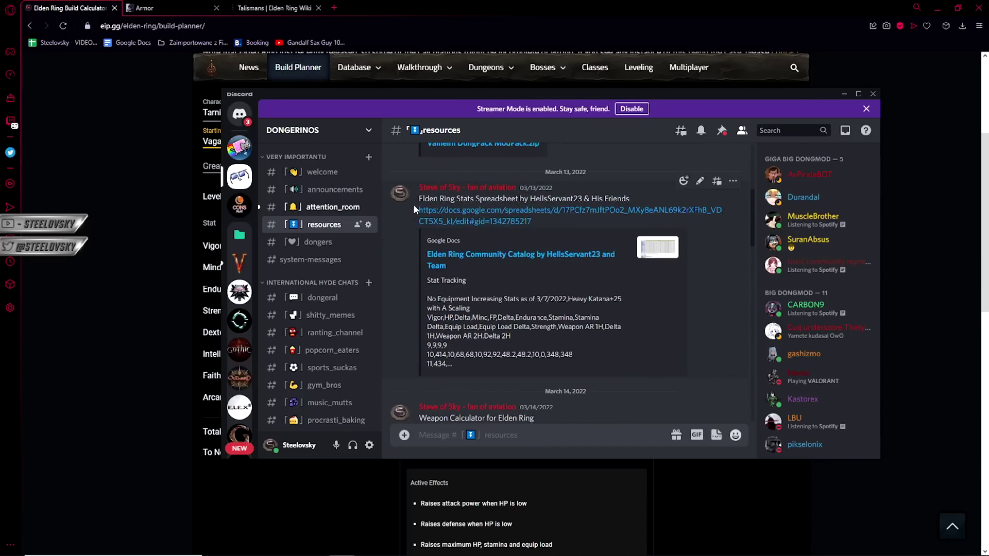
click(558, 210)
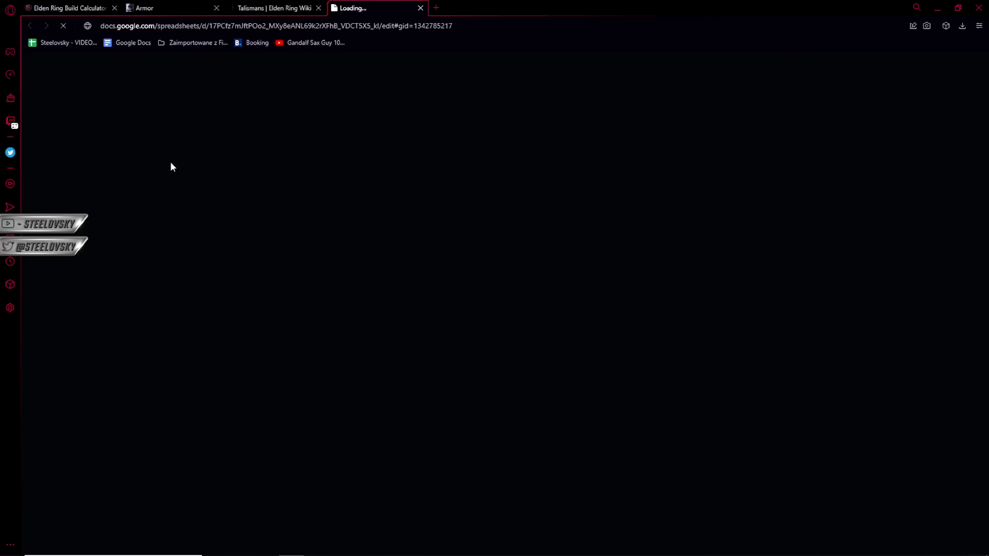
- Examine the Heavy Katana+25 table's one-handed and two-handed attack rating per Strength level on the Stat Tracking sheet
scroll(660, 316, down, 1)
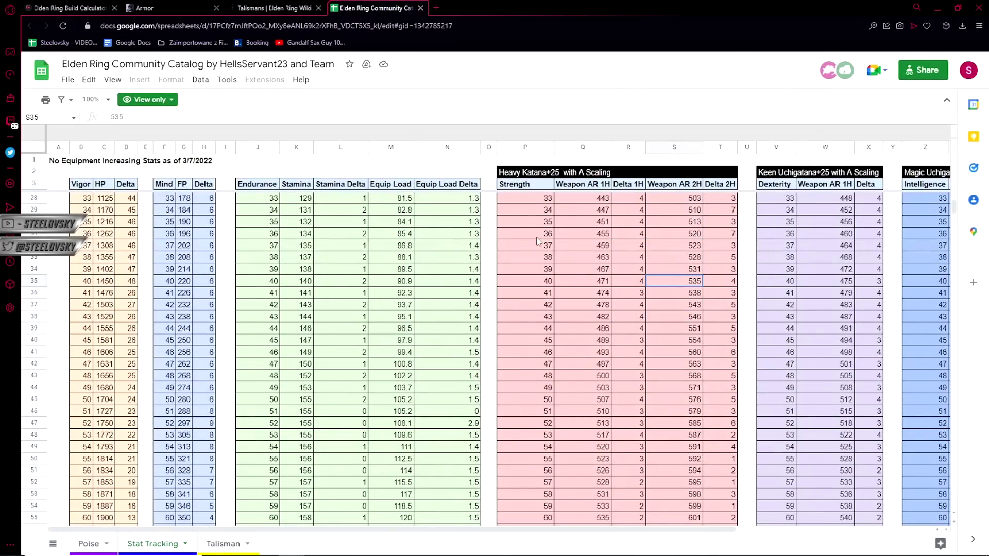
click(517, 175)
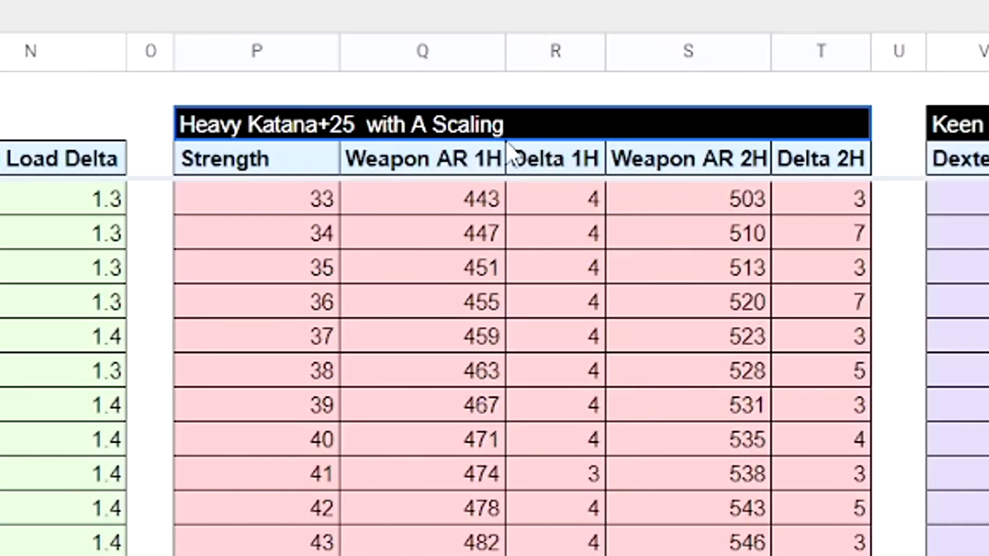
click(817, 305)
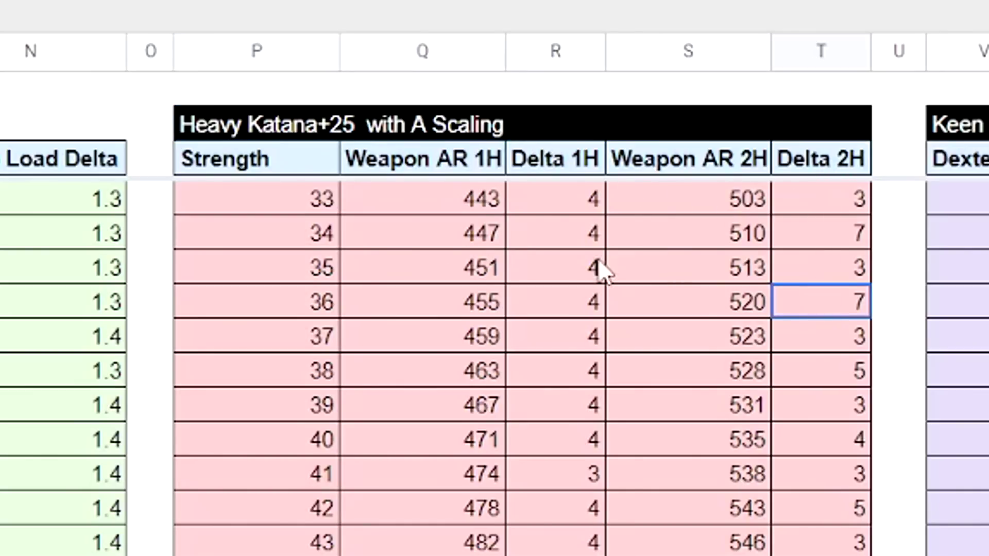
click(262, 126)
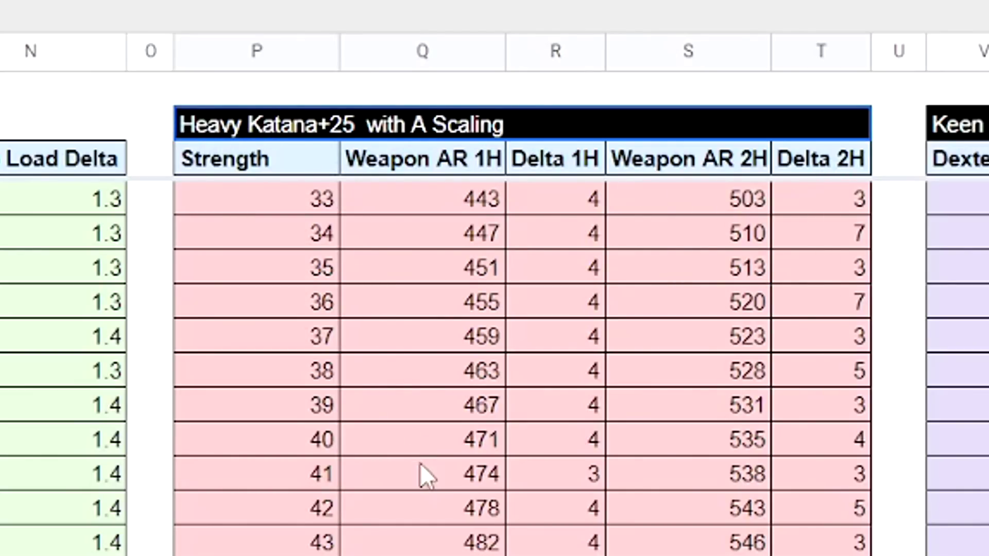
scroll(372, 439, down, 3)
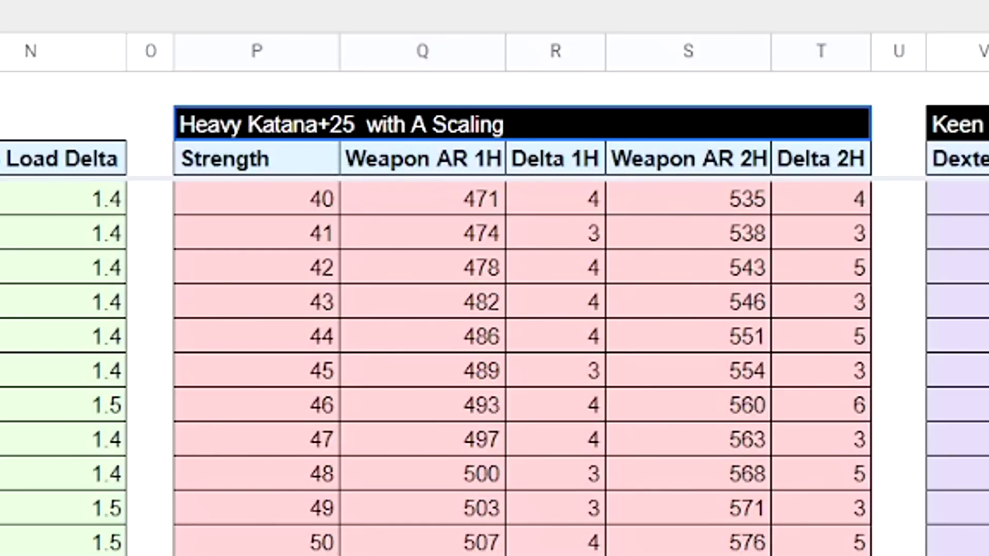
scroll(515, 366, up, 1)
scroll(515, 366, up, 3)
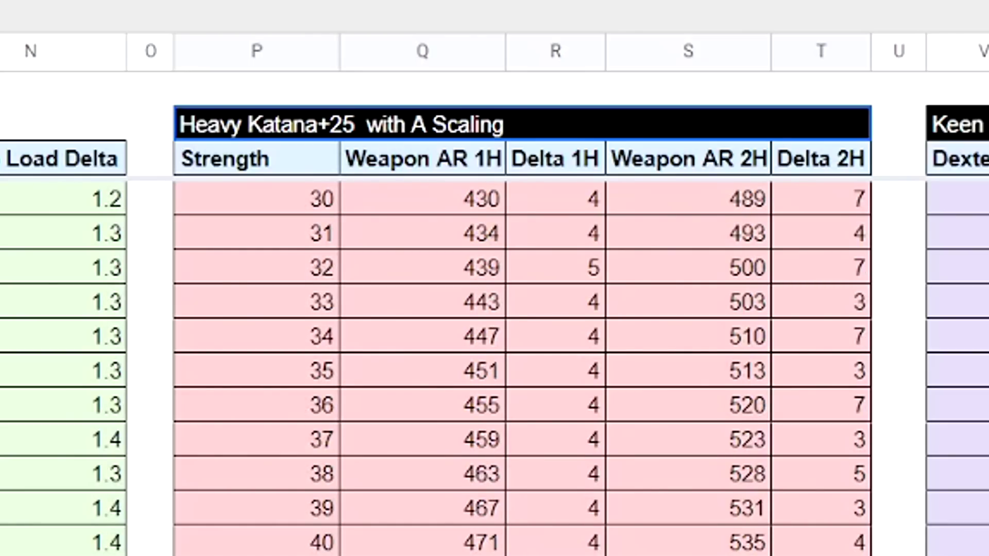
scroll(515, 366, down, 4)
scroll(515, 365, up, 1)
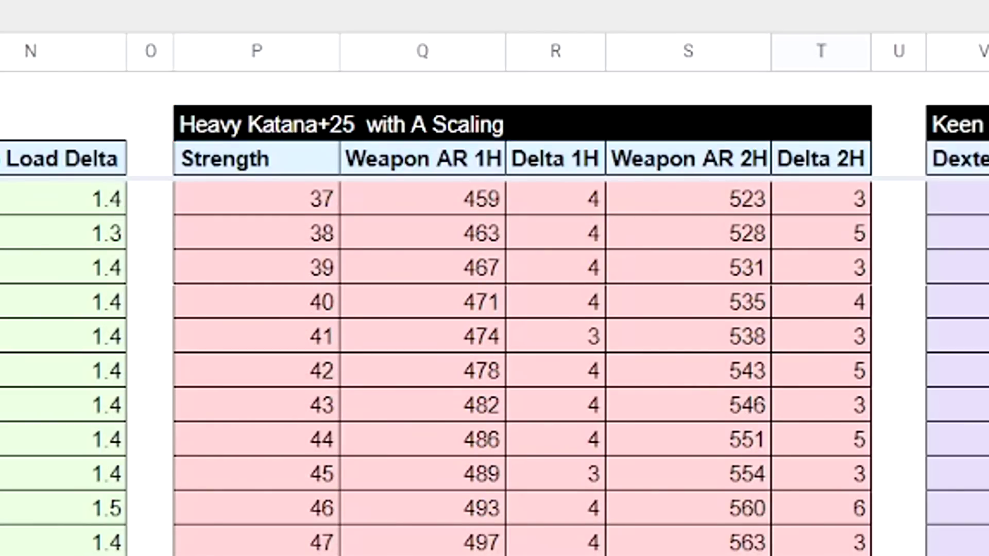
scroll(850, 315, up, 9)
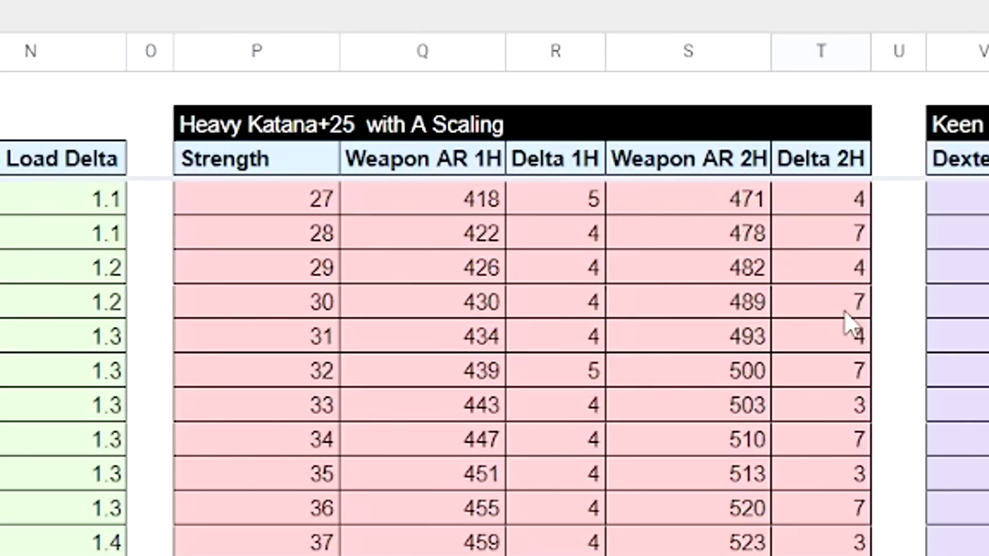
- Compare the Delta 2H gains per Strength point in the Heavy Katana+25 table, from Strength 11 up to 32
click(837, 244)
click(848, 278)
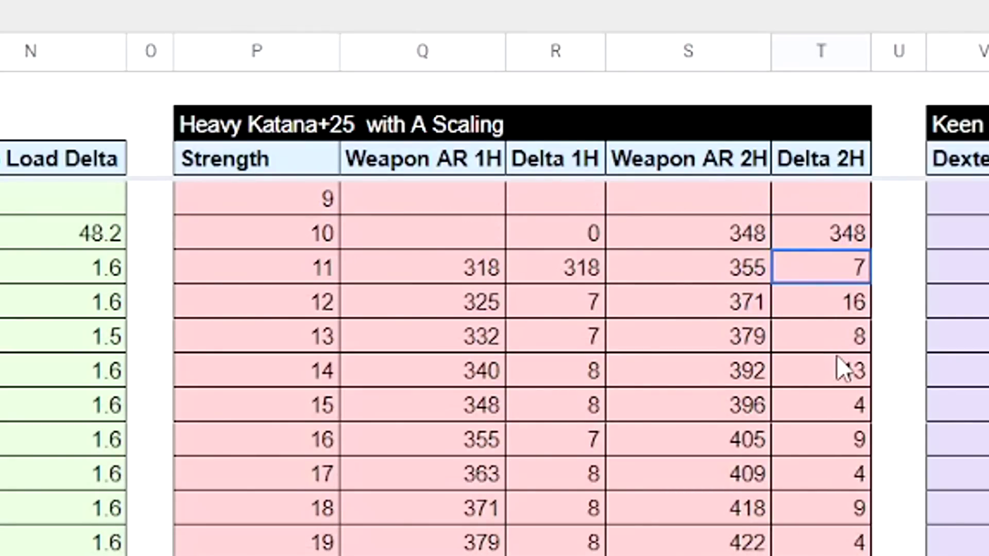
click(839, 308)
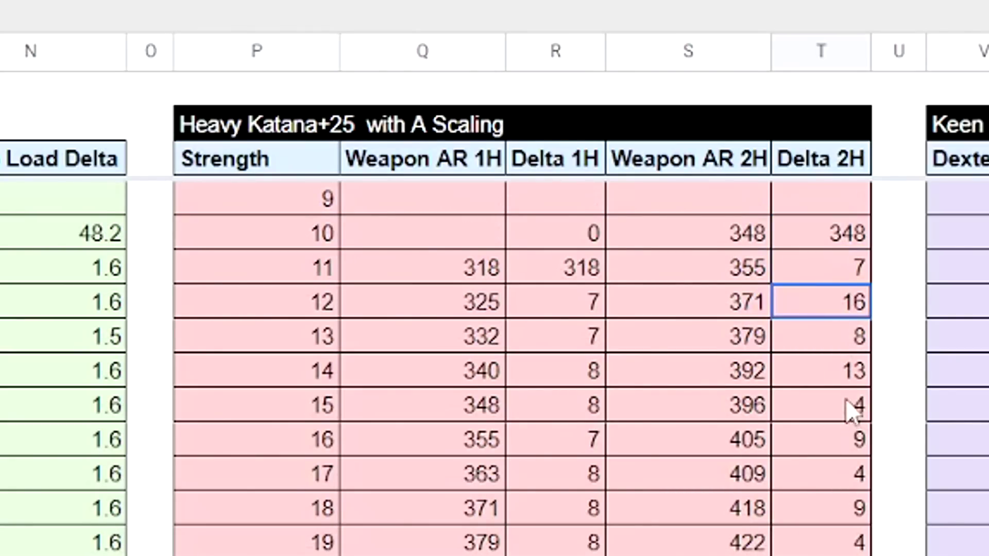
click(844, 380)
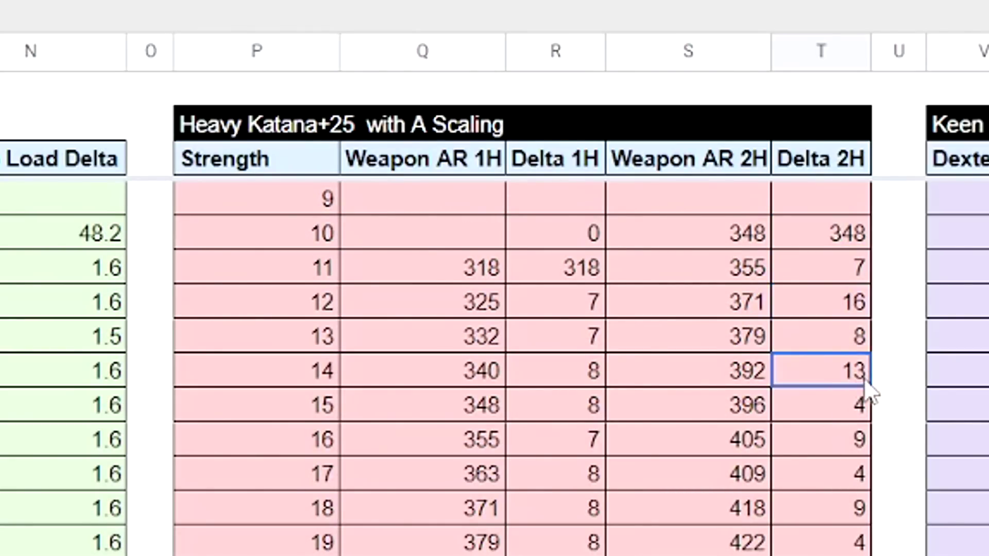
click(848, 309)
click(851, 371)
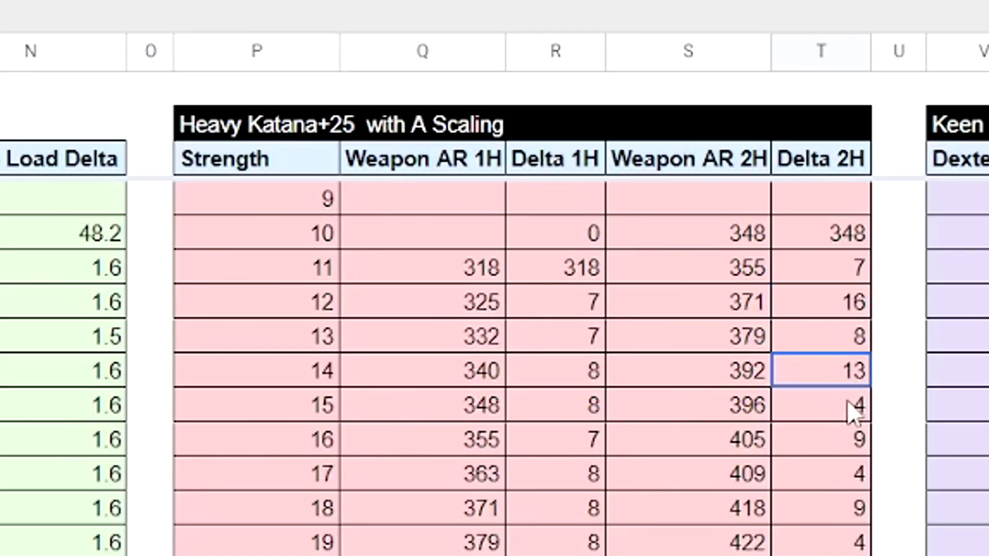
click(855, 407)
click(859, 474)
click(858, 541)
scroll(850, 515, down, 3)
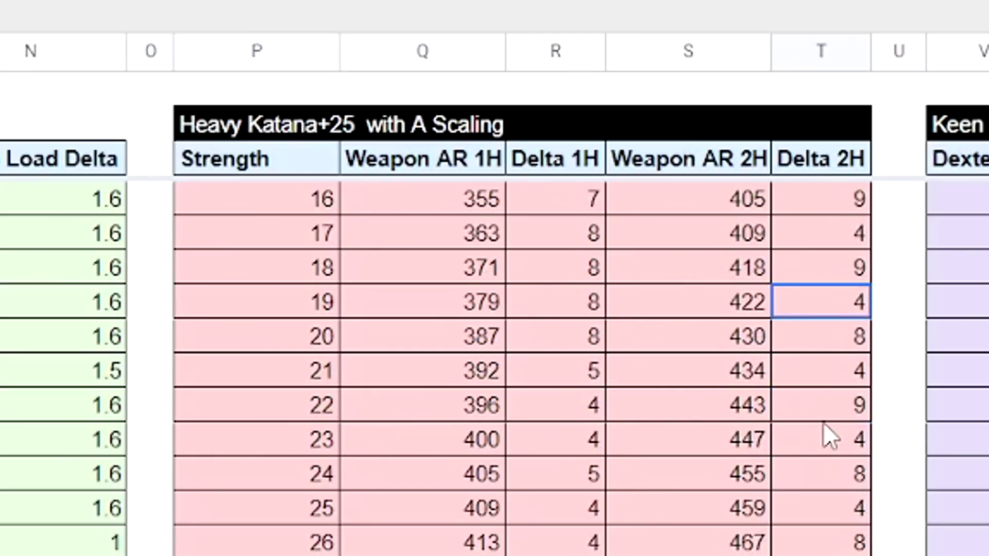
click(835, 453)
click(843, 546)
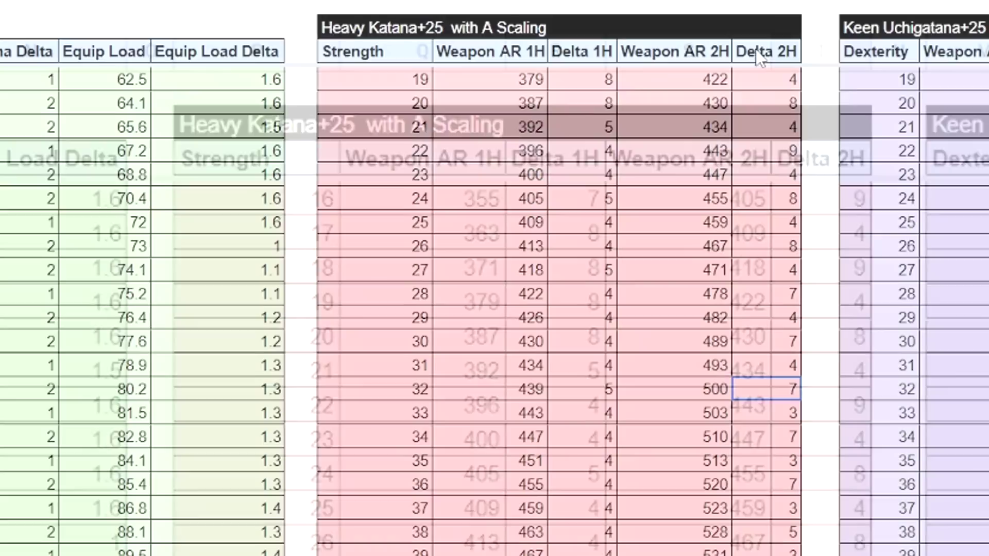
click(763, 57)
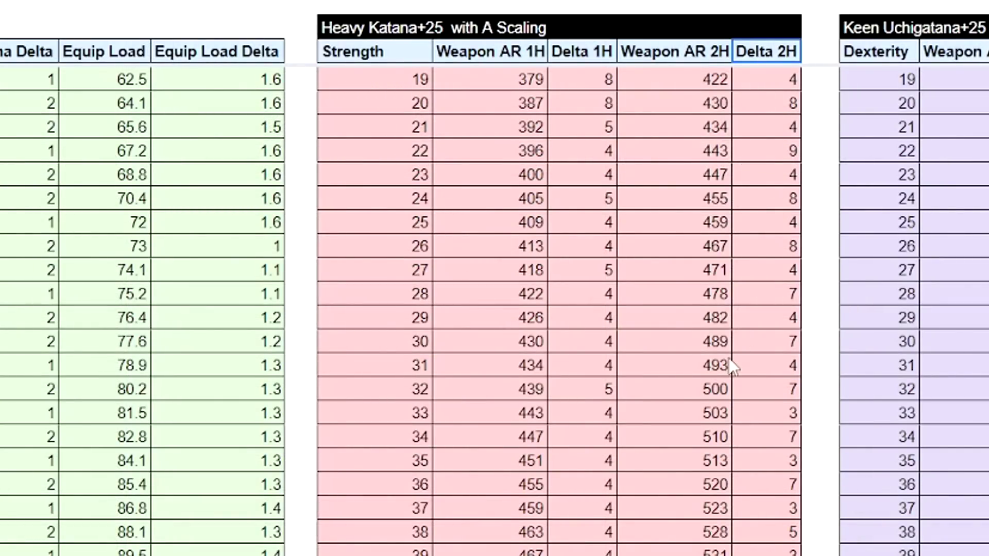
click(760, 352)
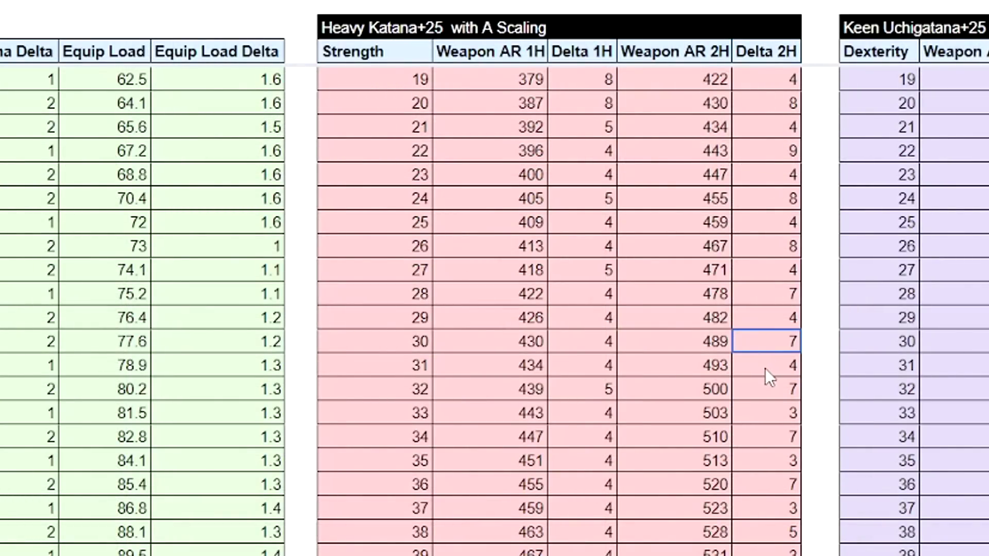
- Compare the Delta 2H gains per Strength point in the Heavy Katana+25 table from Strength 31 to 52, rechecking levels 42 to 49
click(765, 368)
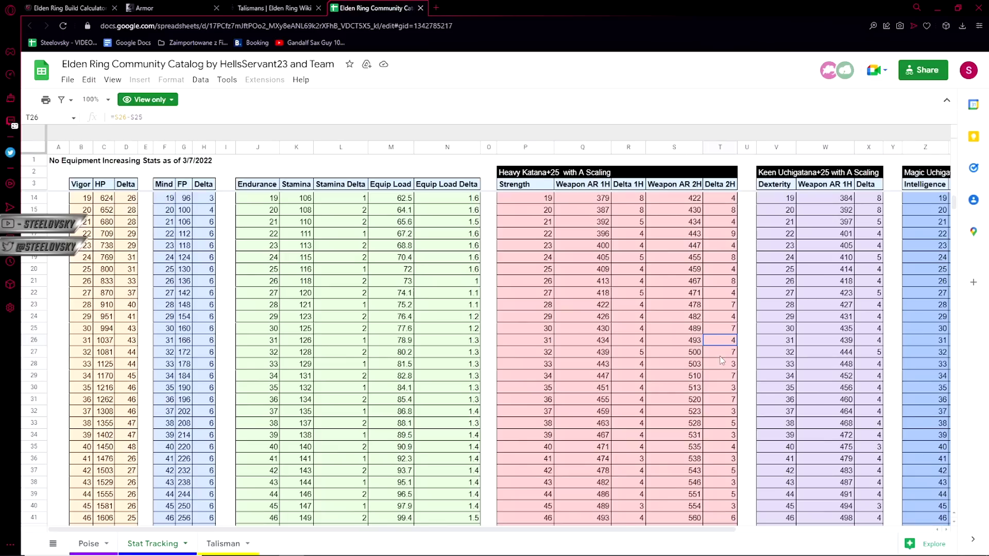
click(717, 401)
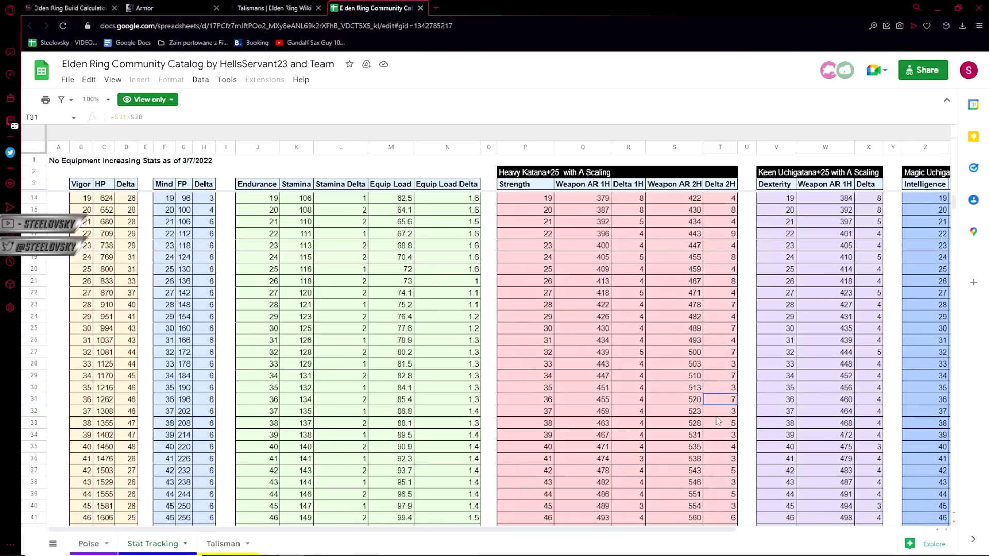
scroll(718, 360, down, 5)
click(718, 317)
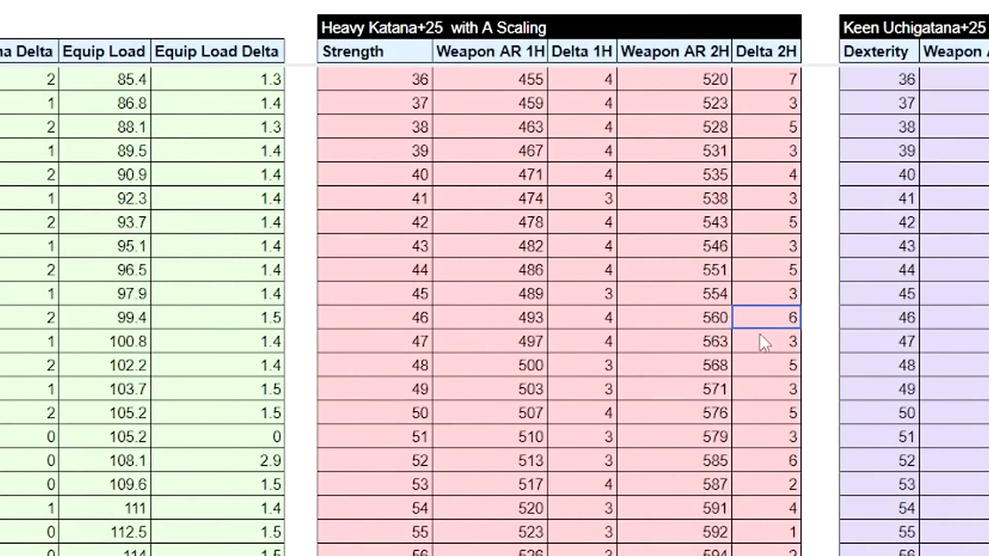
drag(757, 388, 758, 415)
click(762, 485)
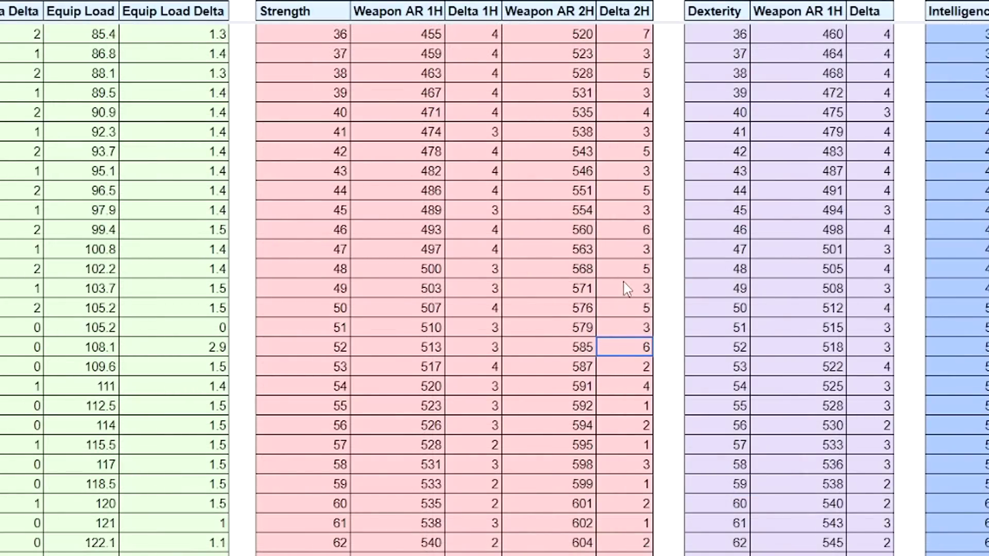
click(772, 366)
click(630, 251)
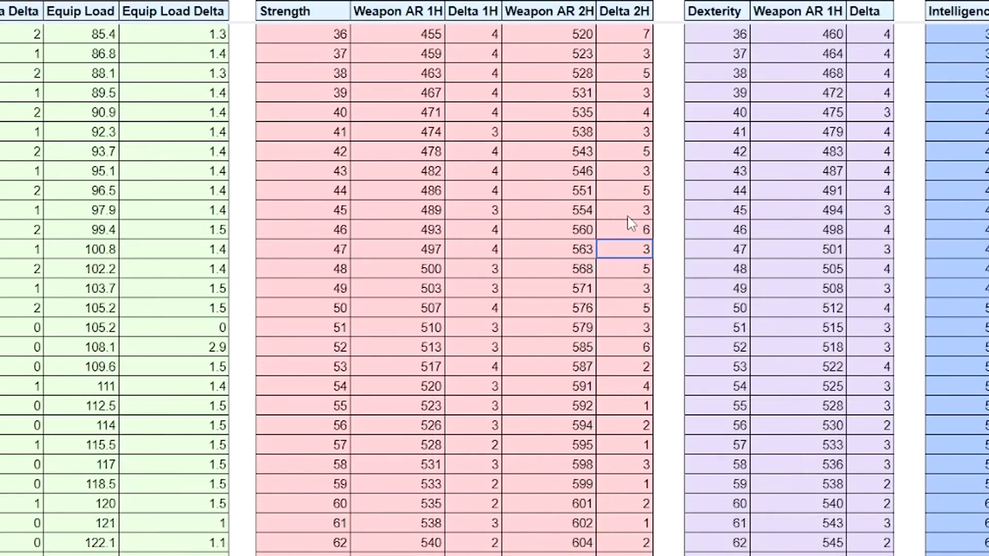
click(631, 217)
click(634, 154)
click(639, 173)
click(637, 194)
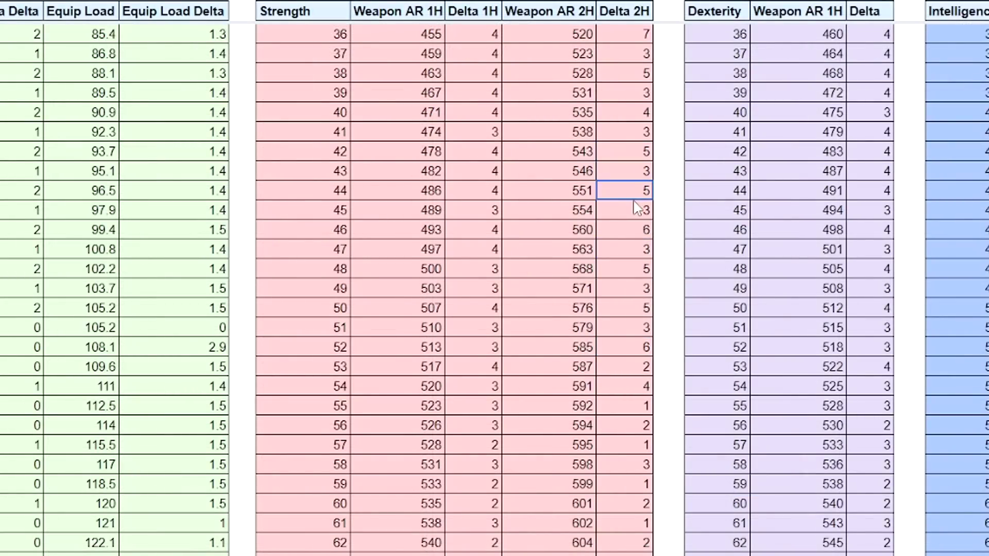
click(634, 230)
click(632, 269)
click(635, 289)
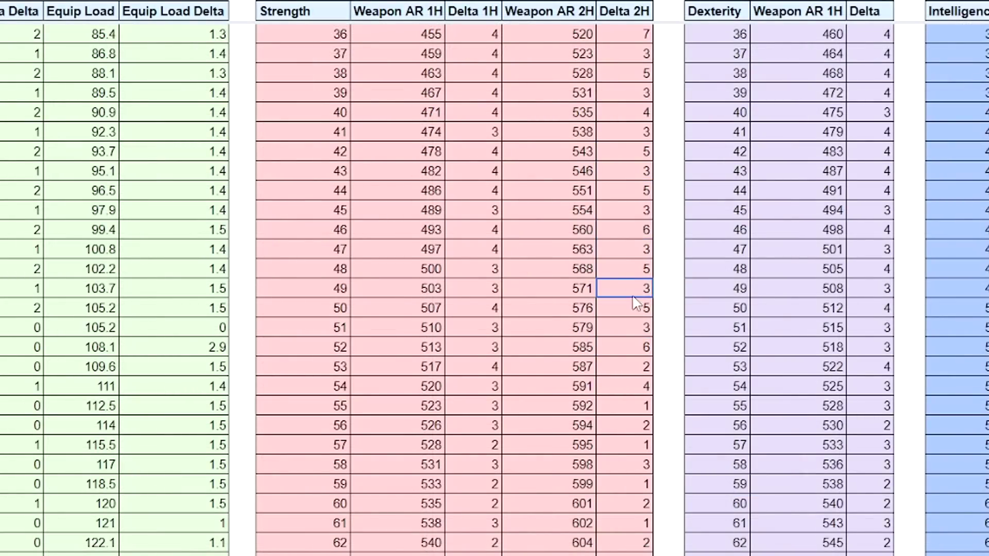
- Compare the complete Heavy Katana+25 rows for Strength 52 and 53, and check the Delta 2H gain at 54
click(638, 368)
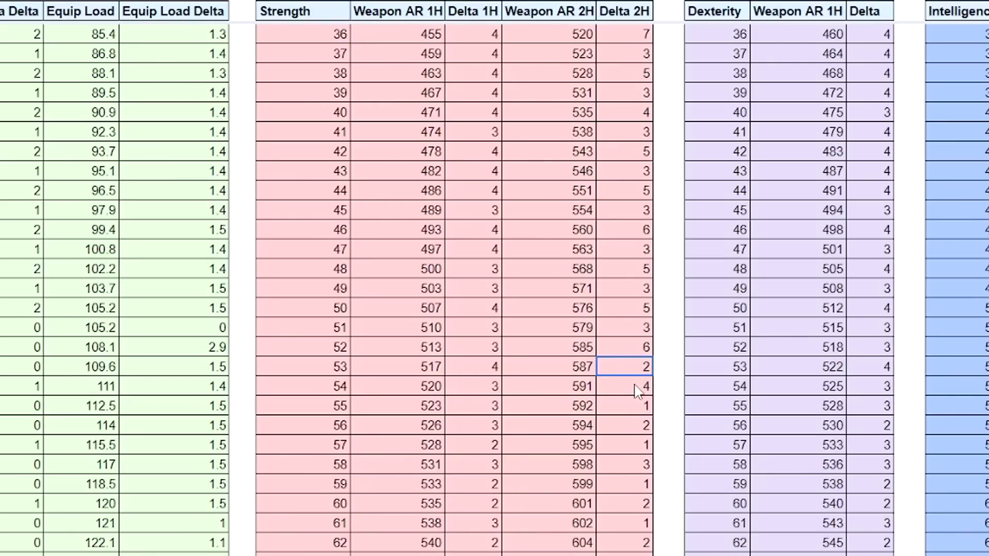
click(637, 389)
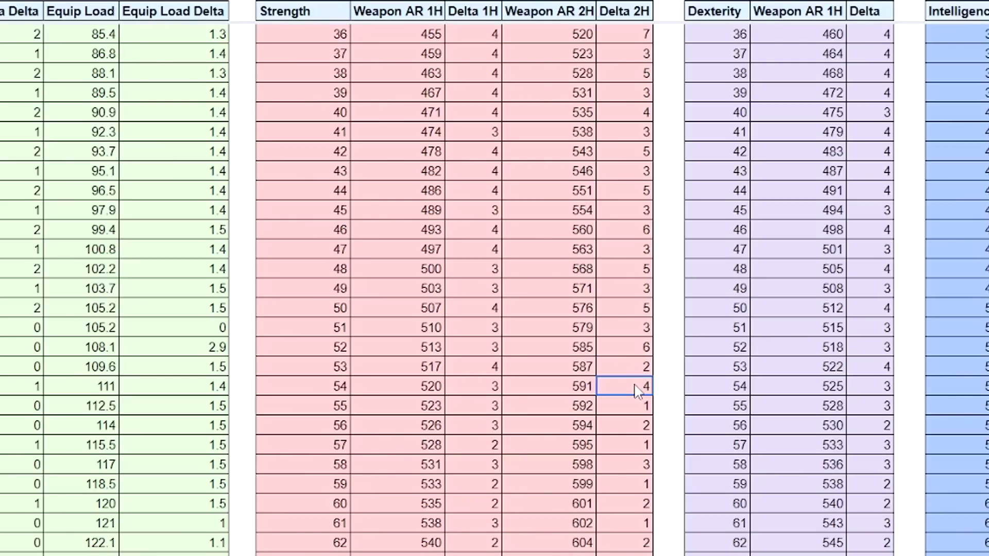
click(634, 351)
drag(336, 354, 587, 350)
click(635, 347)
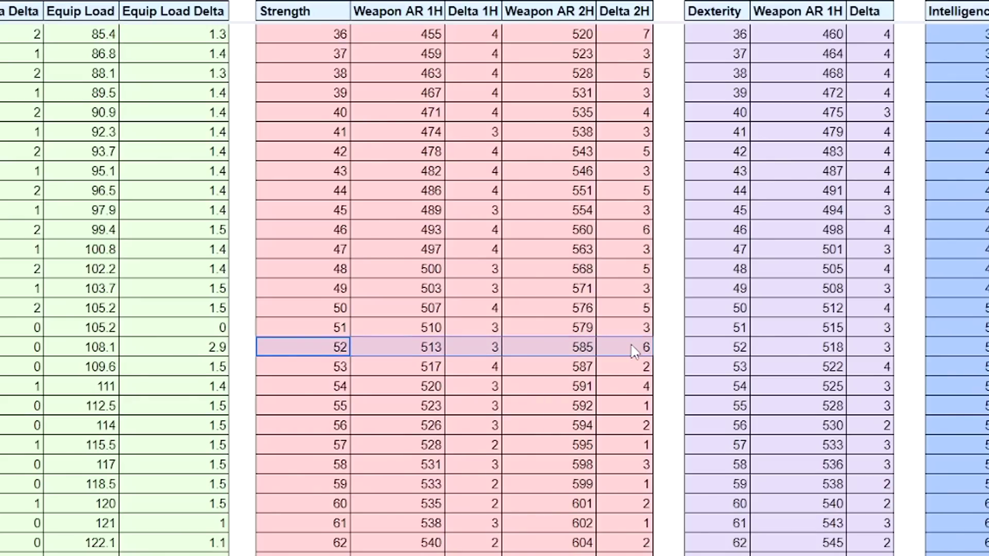
drag(328, 371, 636, 372)
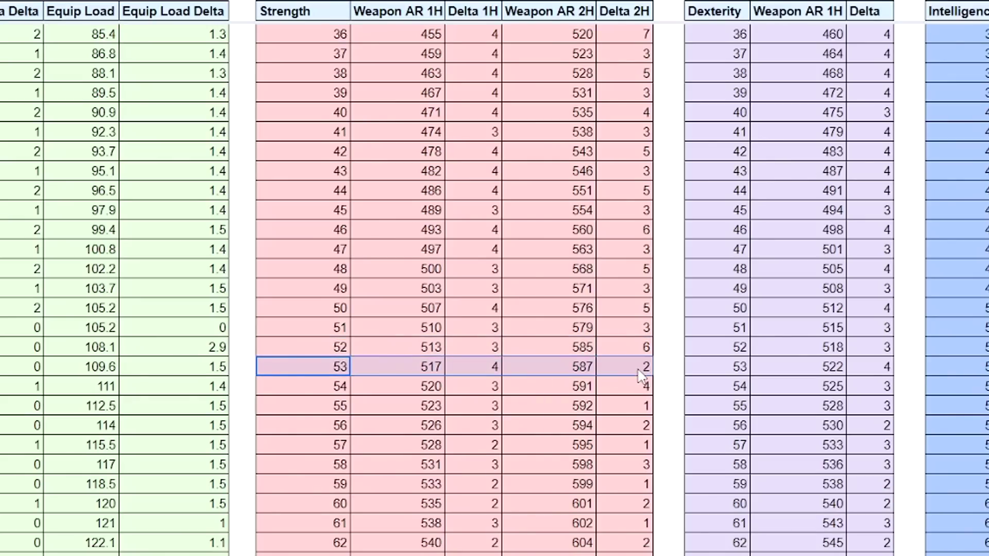
click(637, 388)
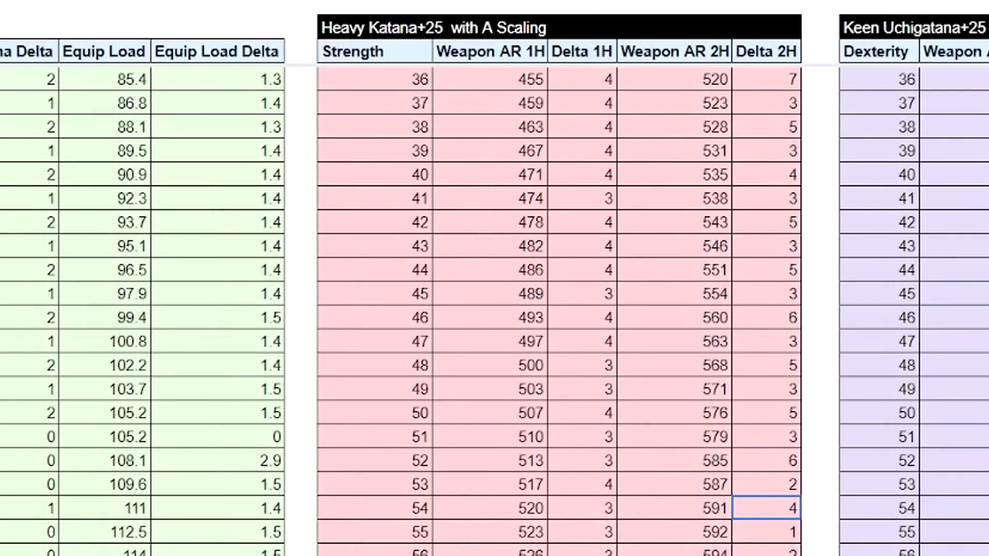
- Examine how the Delta 2H gains continue beyond Strength 54, from level 56 up to 66
click(753, 396)
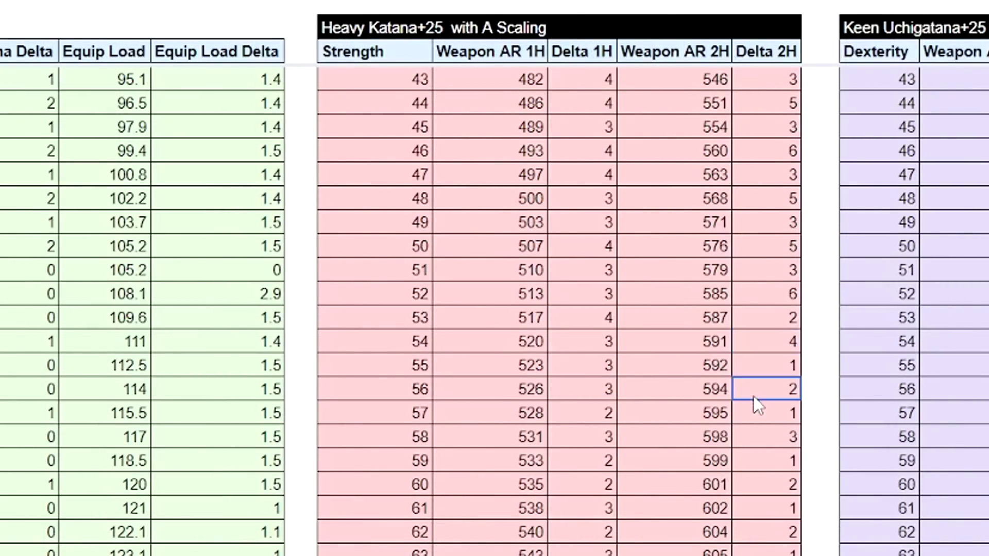
click(759, 493)
key(Down)
key(Down)
key(Down)
key(Down)
key(Down)
key(Down)
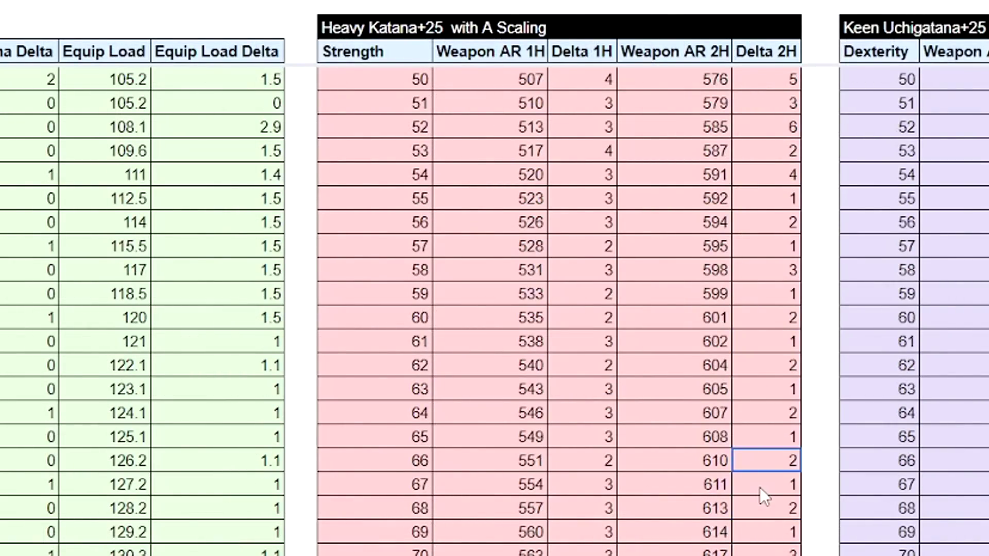
- Recheck the two-handed gains at Strength 52, 53 and 54, and inspect the whole Strength 54 row
scroll(760, 488, up, 3)
click(759, 317)
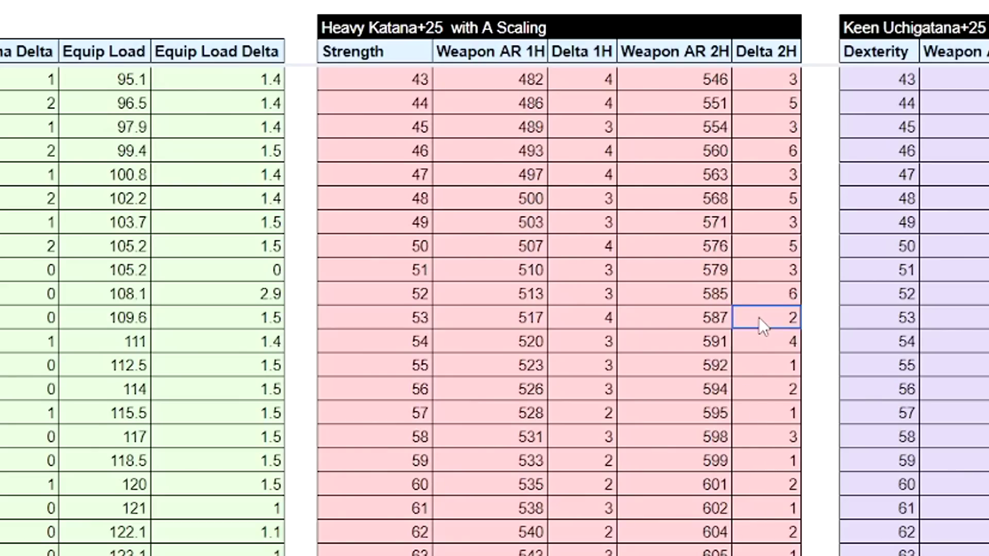
click(782, 293)
click(776, 316)
click(789, 298)
click(786, 340)
drag(404, 342, 771, 339)
click(771, 340)
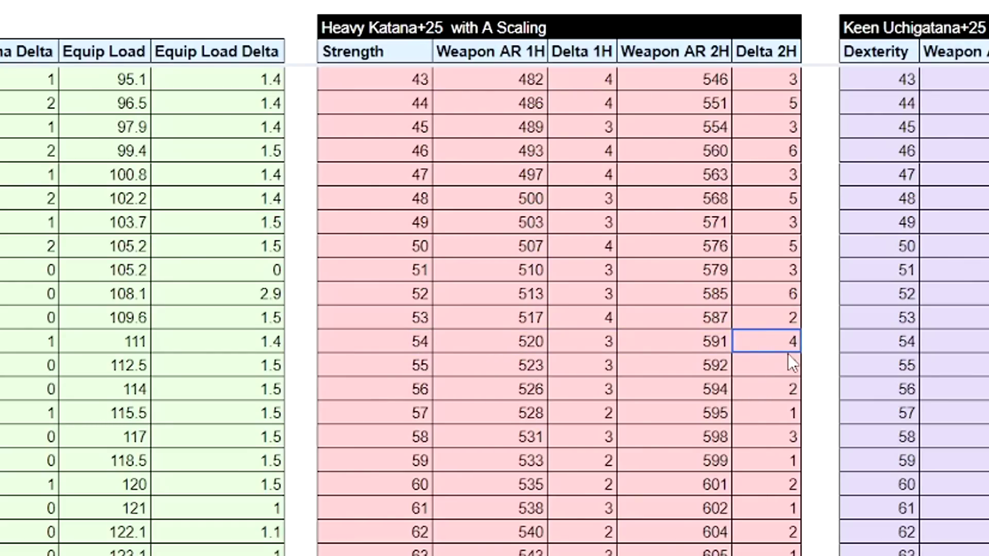
mouse_move(777, 337)
mouse_down()
mouse_move(384, 346)
mouse_move(768, 338)
mouse_up()
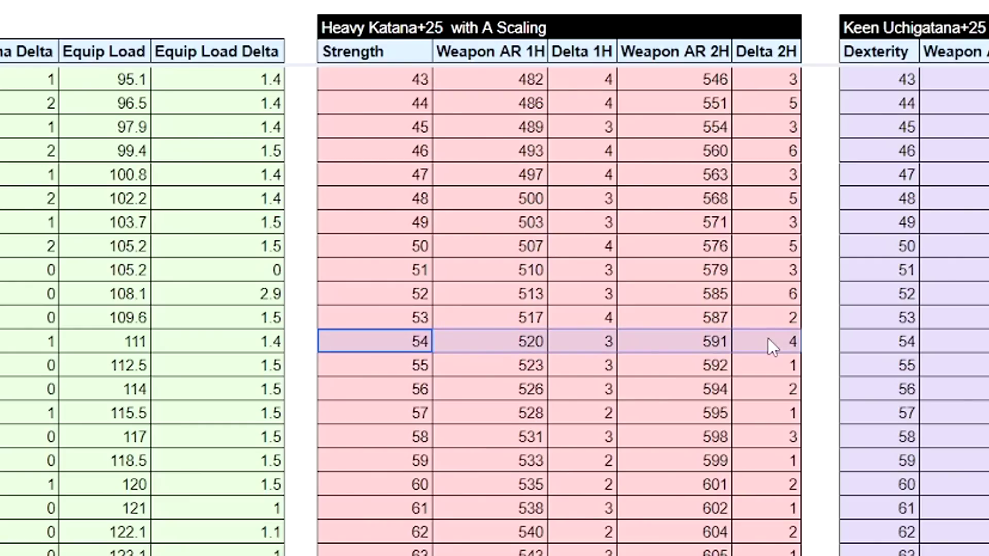
click(768, 340)
- Check the Delta 2H values at Strength 55, 56, 58, 63 and 66 against the gain at 54
scroll(711, 227, down, 3)
scroll(765, 246, up, 1)
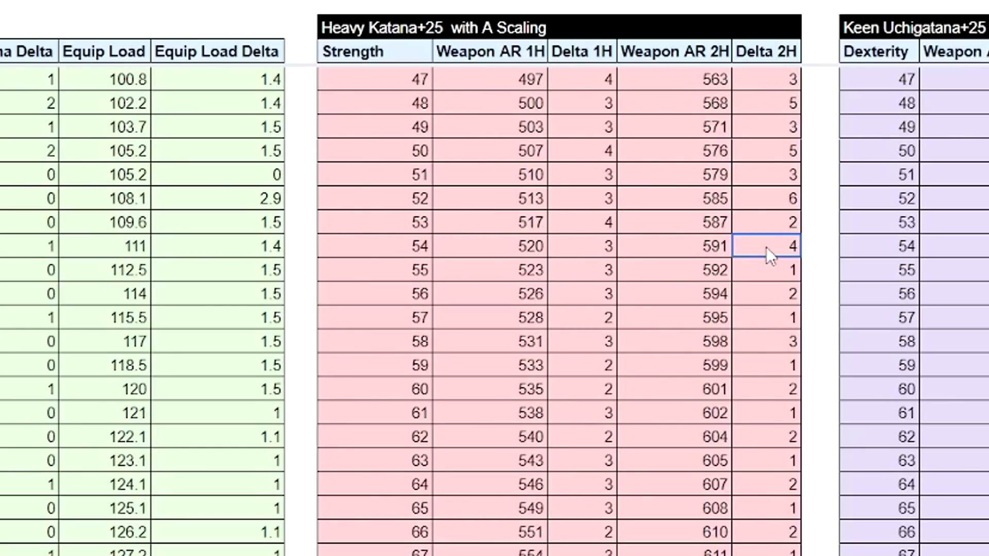
click(780, 268)
click(783, 293)
click(775, 340)
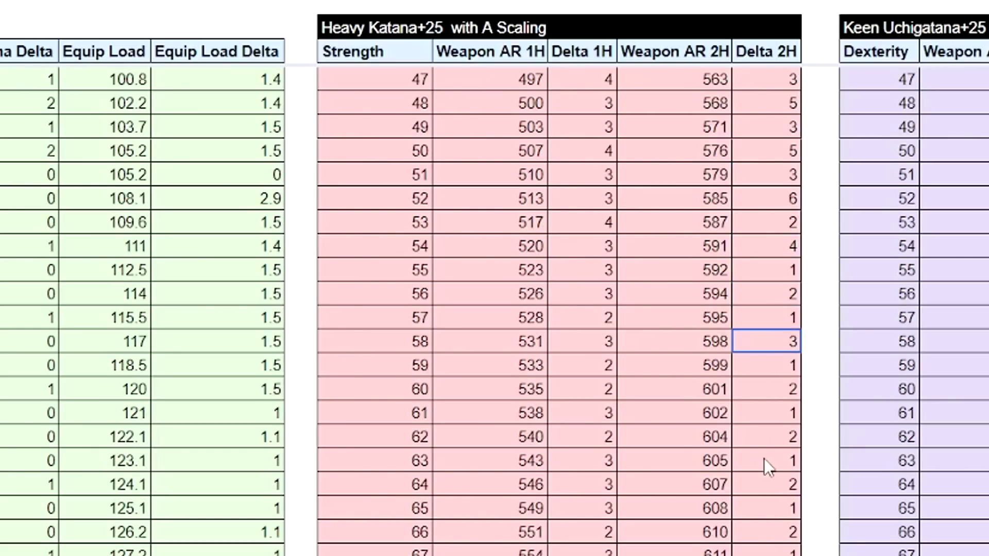
click(764, 458)
click(795, 531)
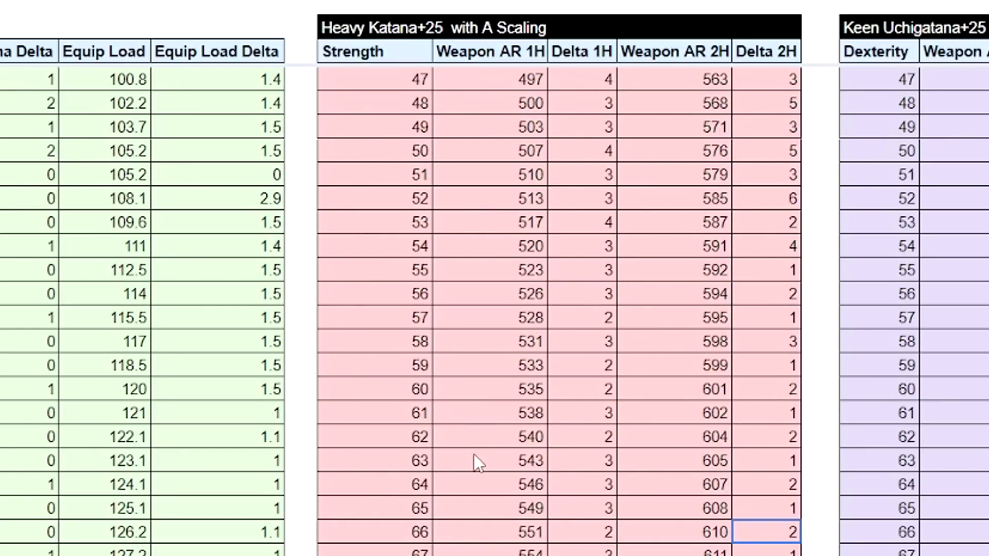
- Examine the Delta 1H gains from Strength 62 upward, comparing the one-handed gain at Strength 80 with that at 81
click(592, 442)
scroll(601, 352, up, 3)
scroll(593, 355, down, 12)
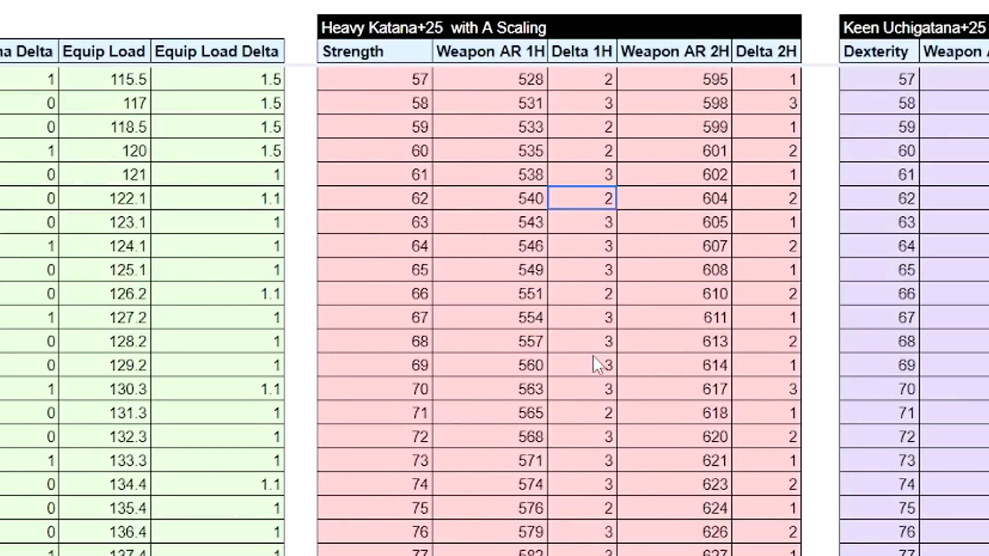
scroll(583, 388, down, 1)
scroll(583, 388, up, 3)
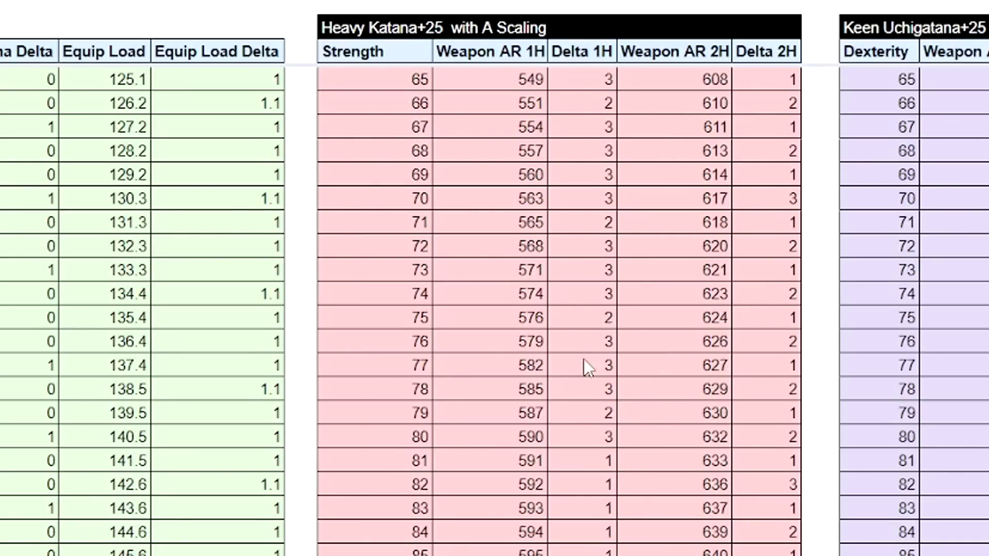
click(587, 438)
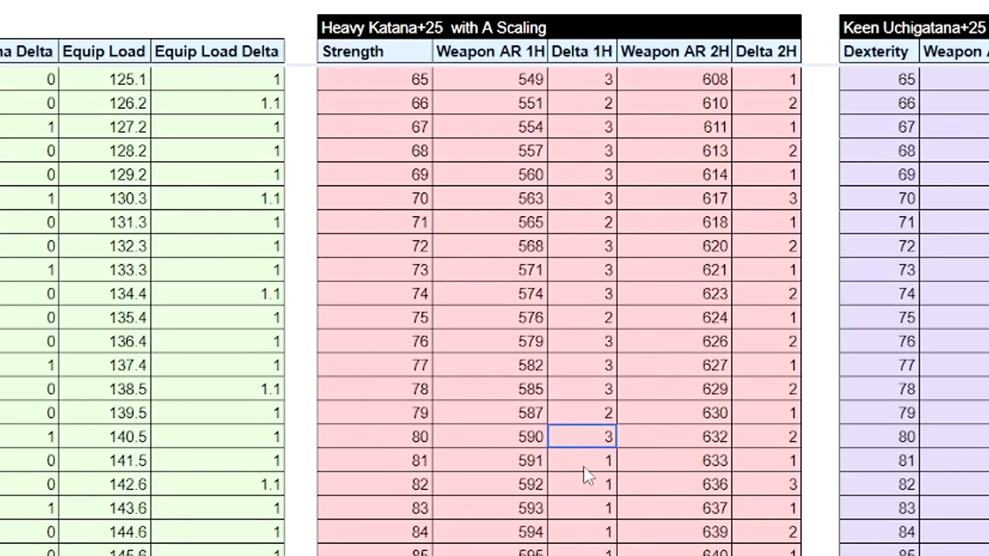
click(588, 464)
click(573, 438)
click(422, 436)
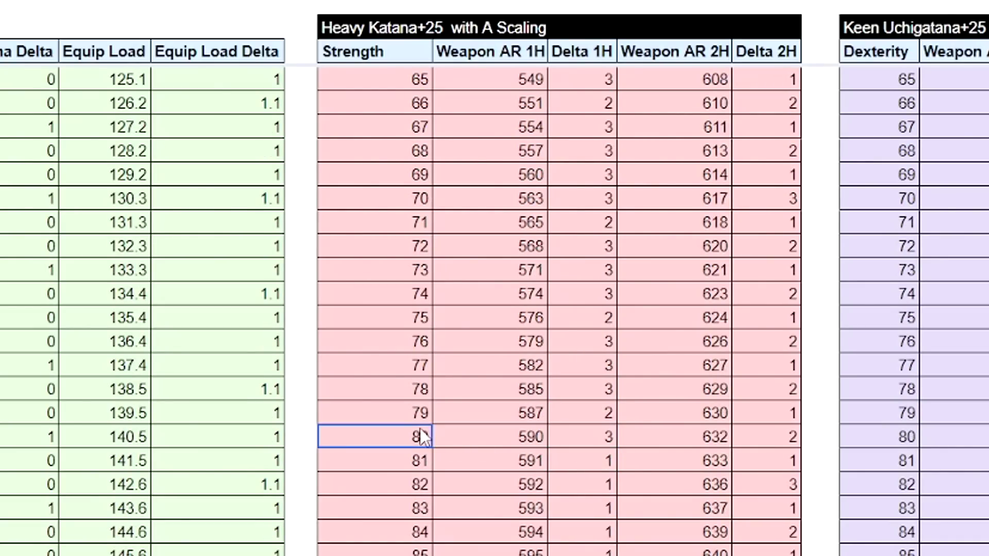
click(606, 437)
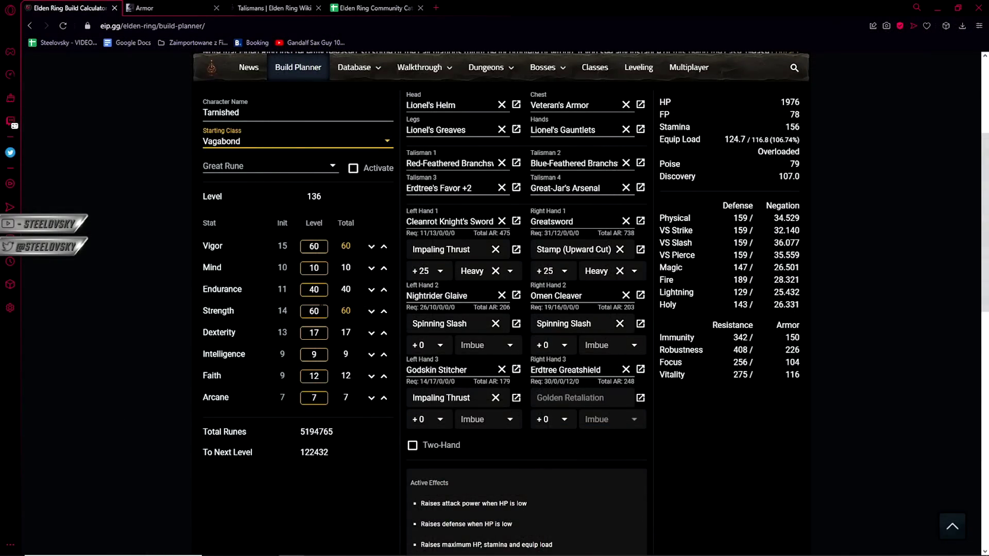
- Set the character's Strength level to 54 in the build planner
double_click(315, 311)
text(54)
key(Tab)
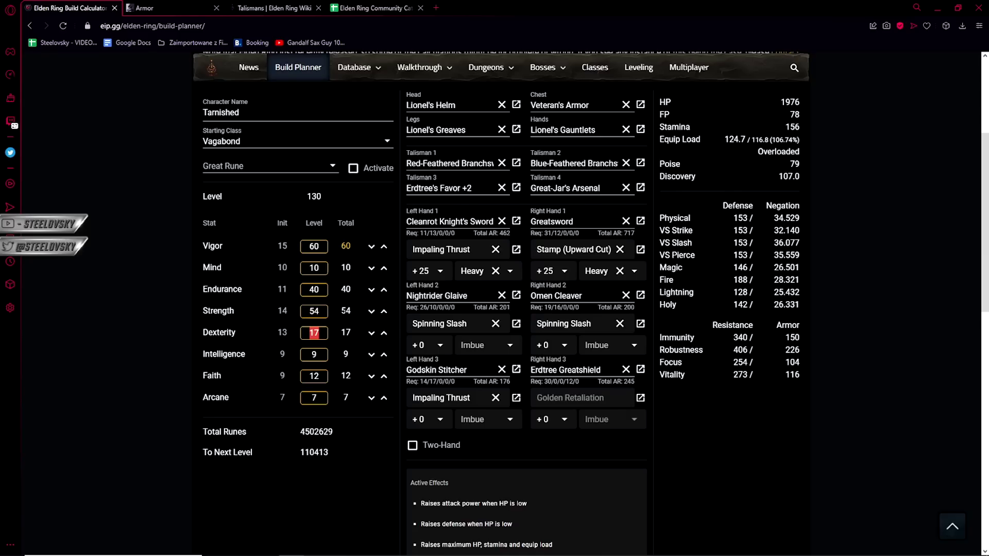
click(359, 322)
- Remove the weapons and shield from the Left Hand 2, Left Hand 3, Right Hand 2 and Right Hand 3 slots
click(502, 370)
click(502, 295)
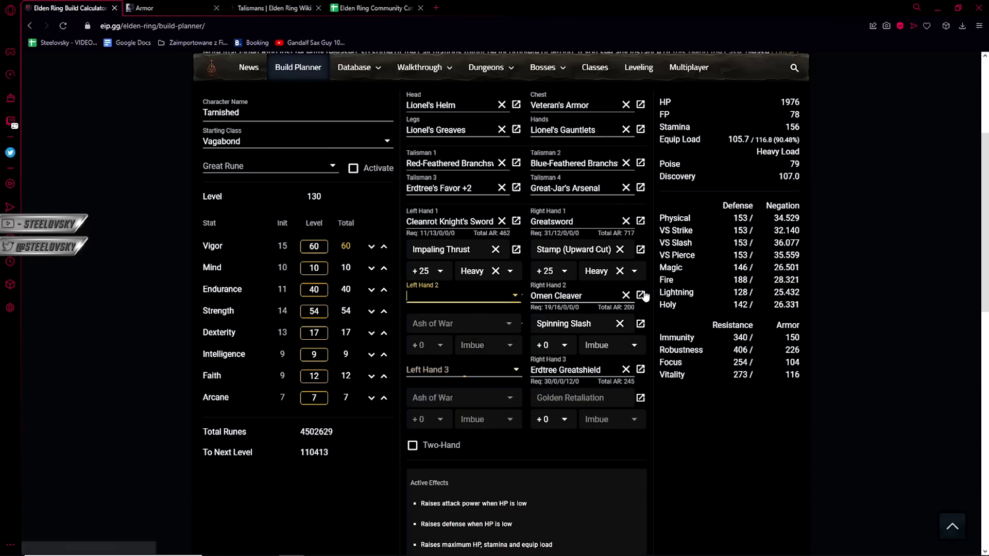
click(626, 295)
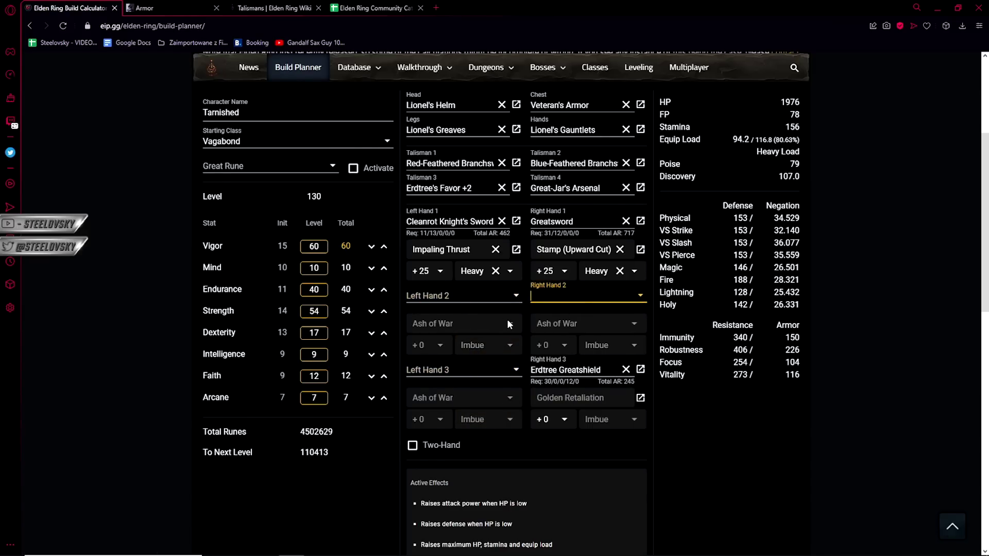
scroll(543, 440, up, 2)
click(453, 399)
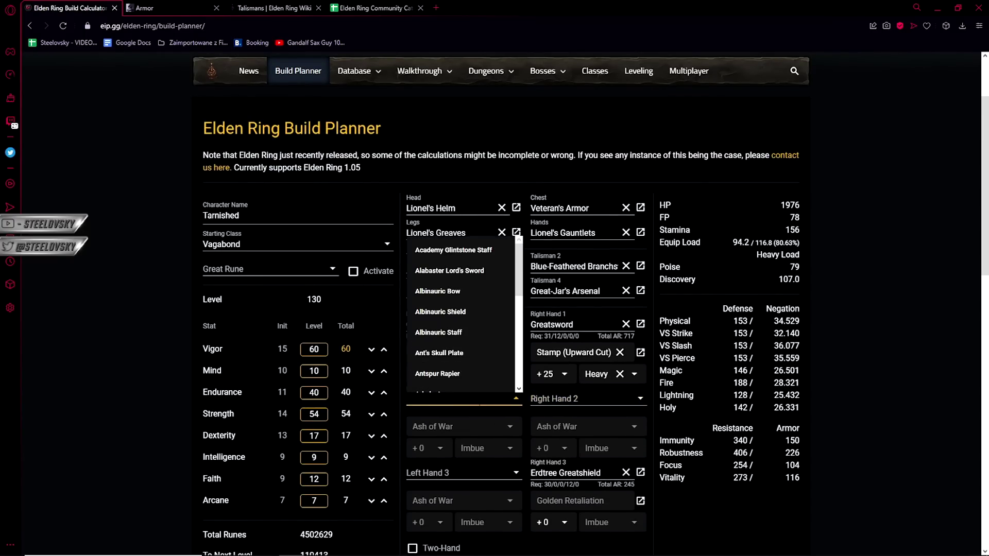
click(680, 489)
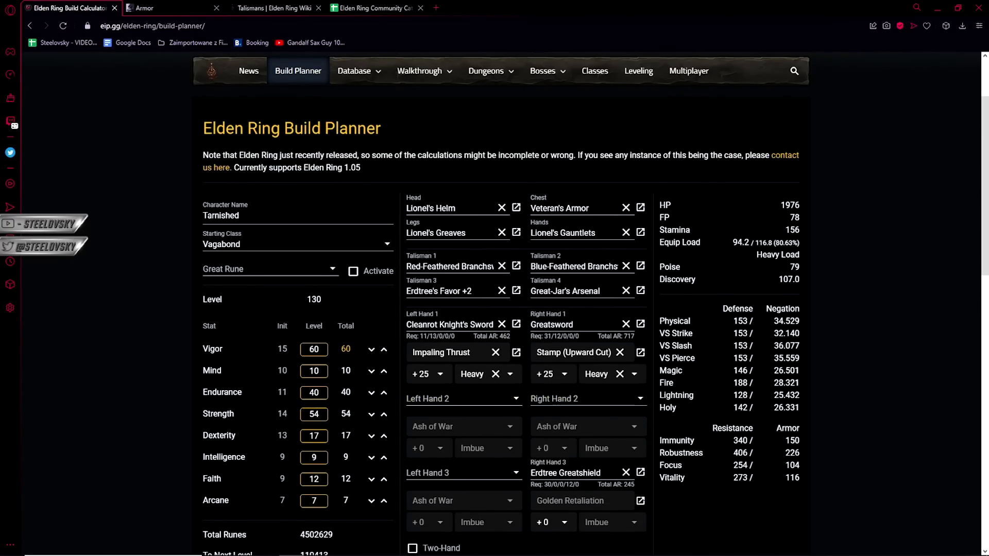
click(626, 472)
scroll(626, 472, down, 1)
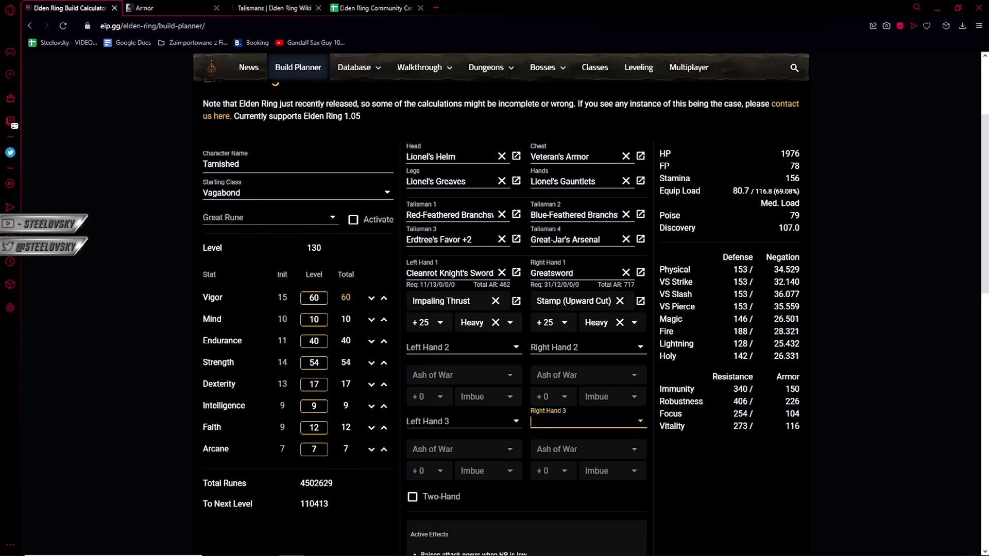
scroll(504, 396, down, 3)
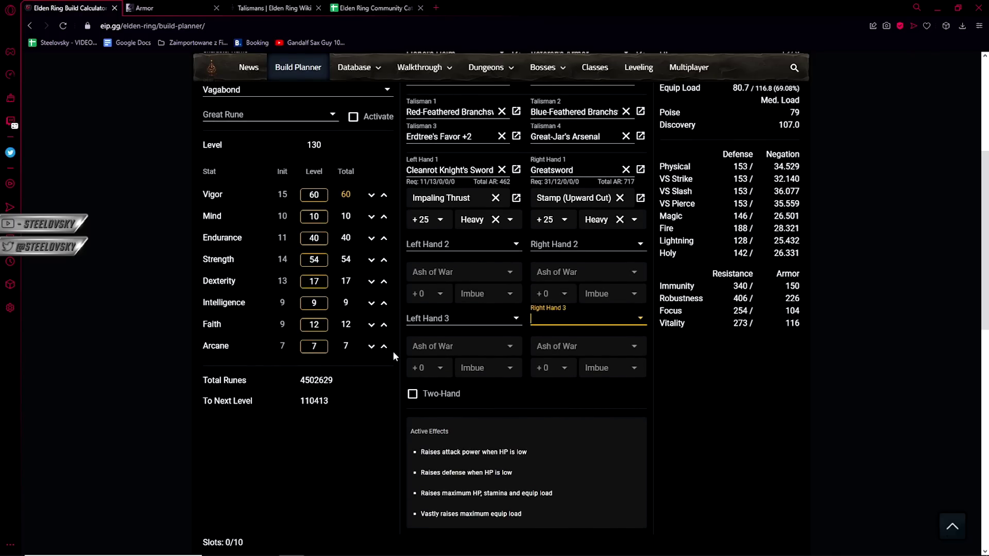
scroll(399, 357, up, 3)
click(505, 361)
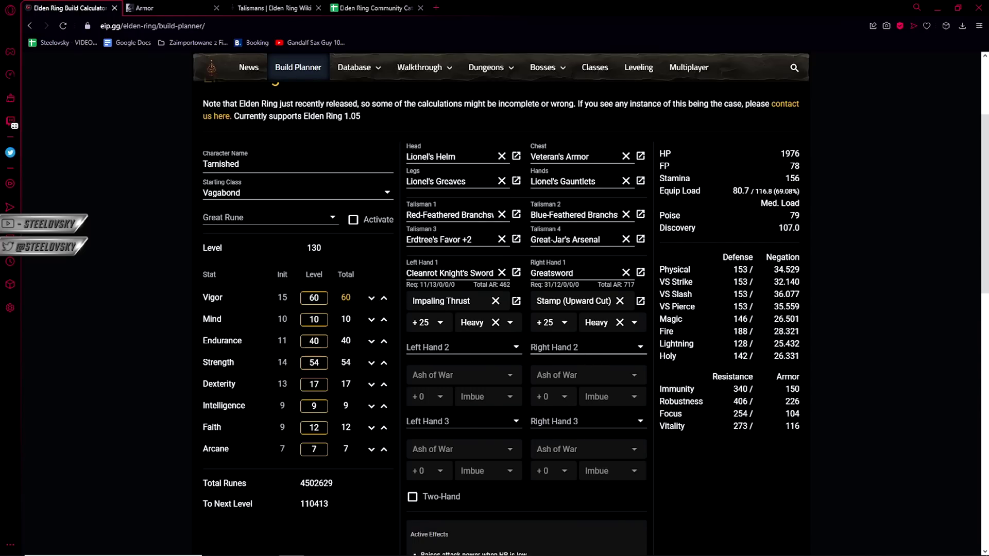
click(590, 360)
click(732, 462)
- Equip the Sword of St. Trina in the Left Hand 2 slot
click(463, 348)
text(sword of)
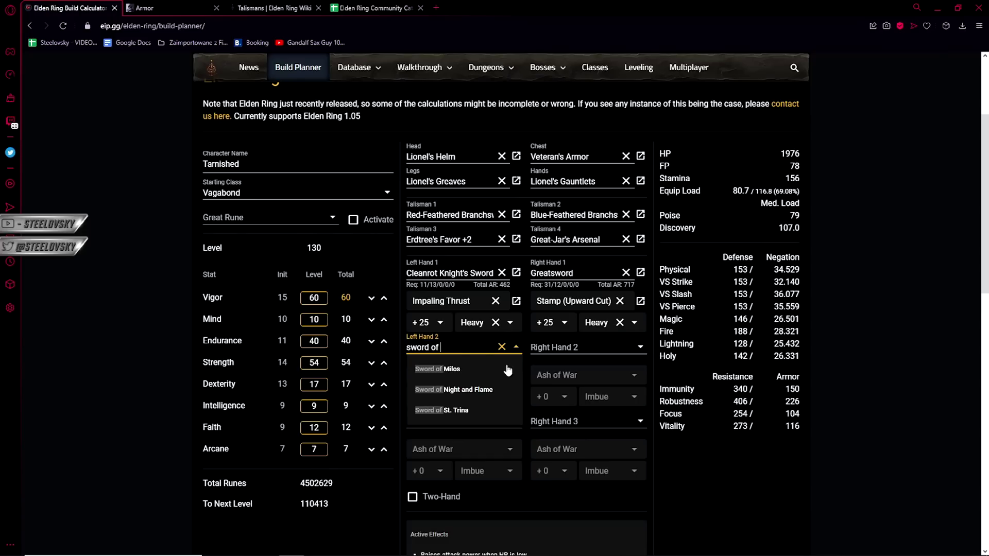
click(453, 410)
click(532, 347)
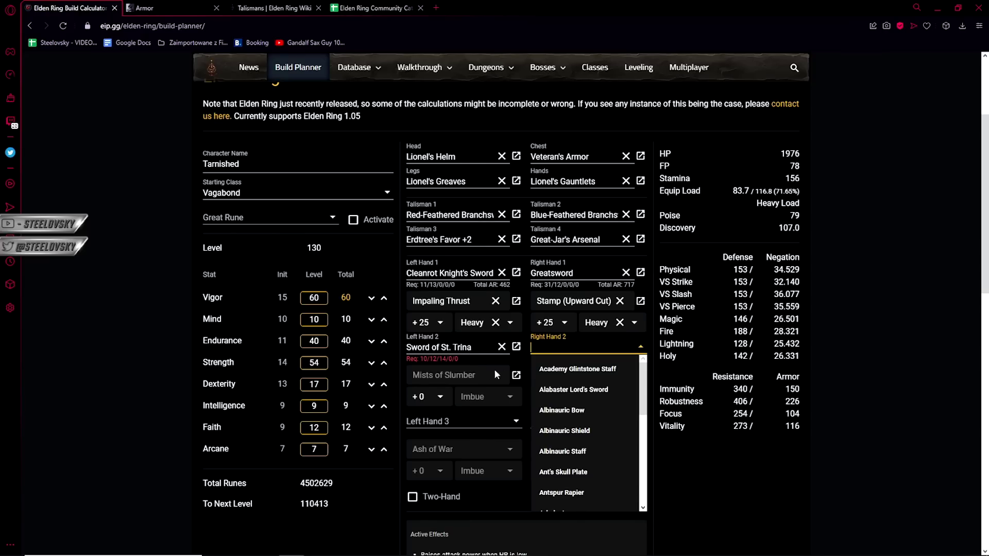
click(470, 367)
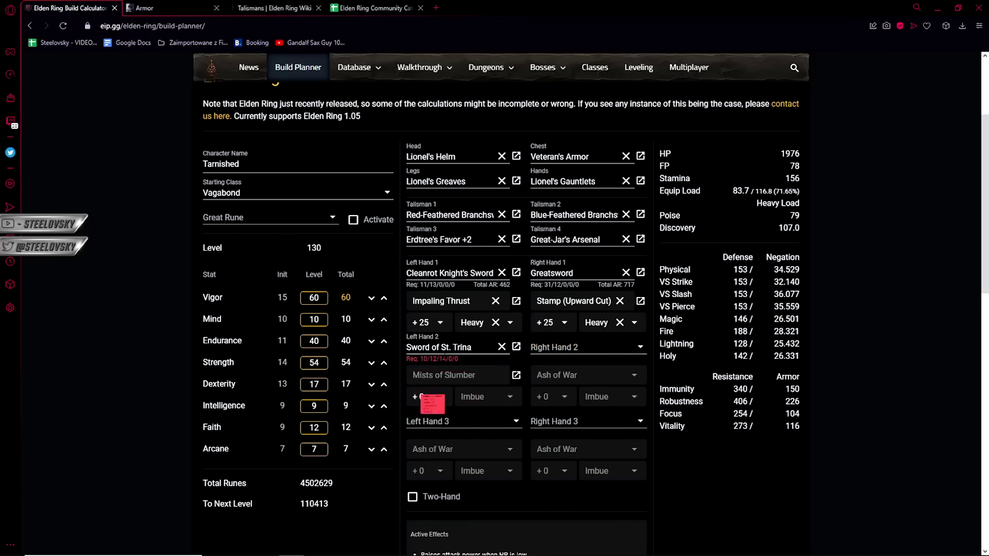
mouse_move(443, 359)
- Try Intelligence at 14 to meet the Sword of St. Trina's requirement and return the level to 9
click(384, 407)
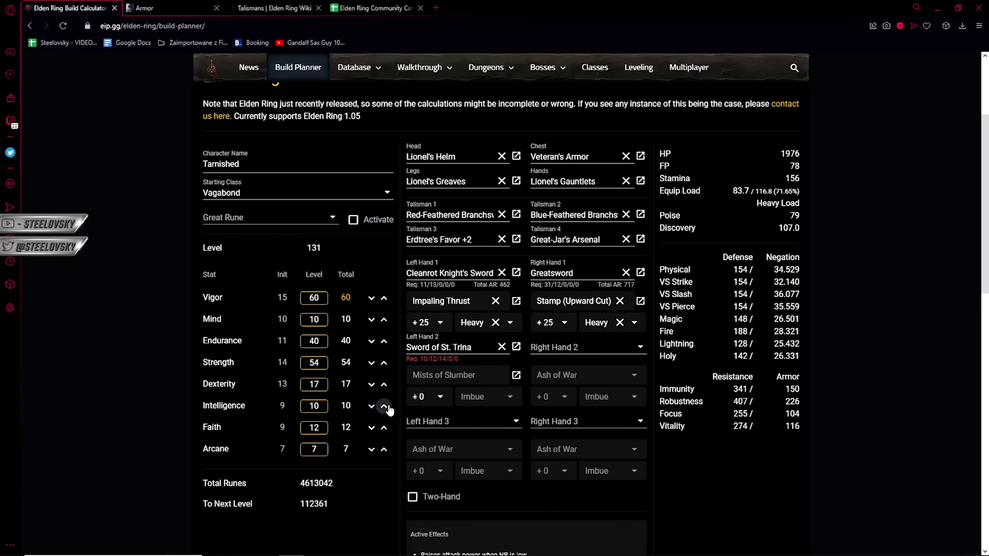
click(383, 406)
click(384, 407)
click(384, 406)
click(384, 406)
click(371, 406)
click(371, 407)
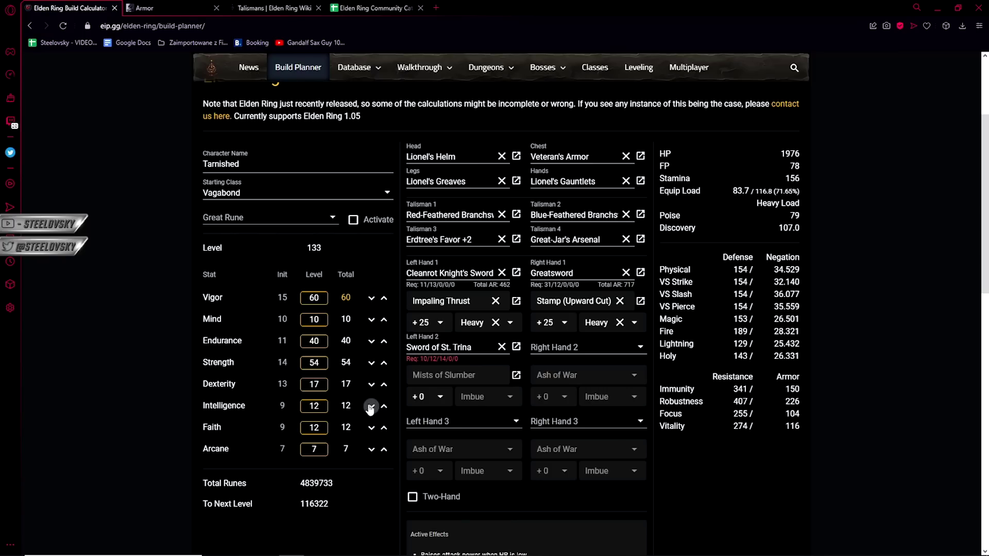
click(371, 406)
click(371, 406)
click(371, 407)
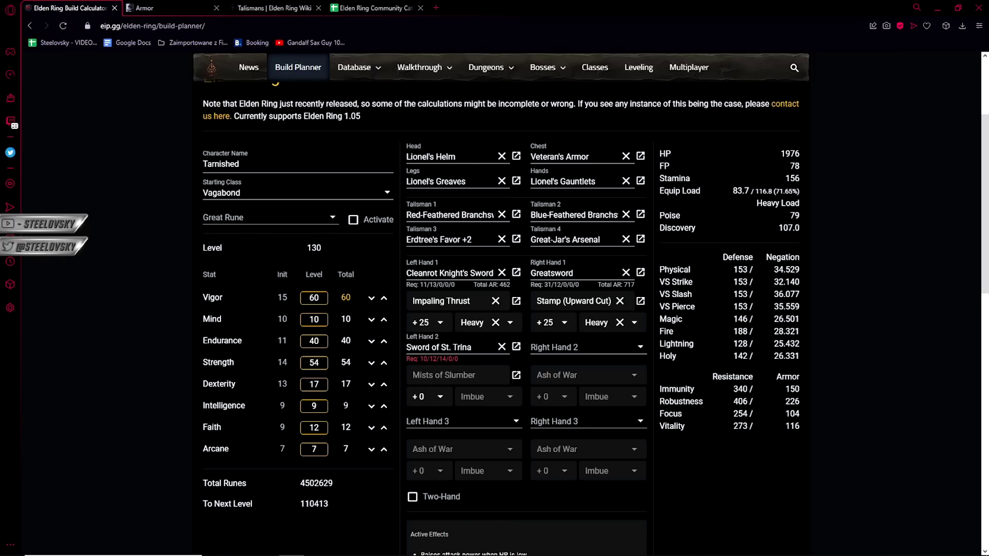
- Look up the Intelligence-raising talisman on the wiki, equip the Stargazer Heirloom as Talisman 1 in the build planner and check total Intelligence
double_click(346, 405)
mouse_move(484, 274)
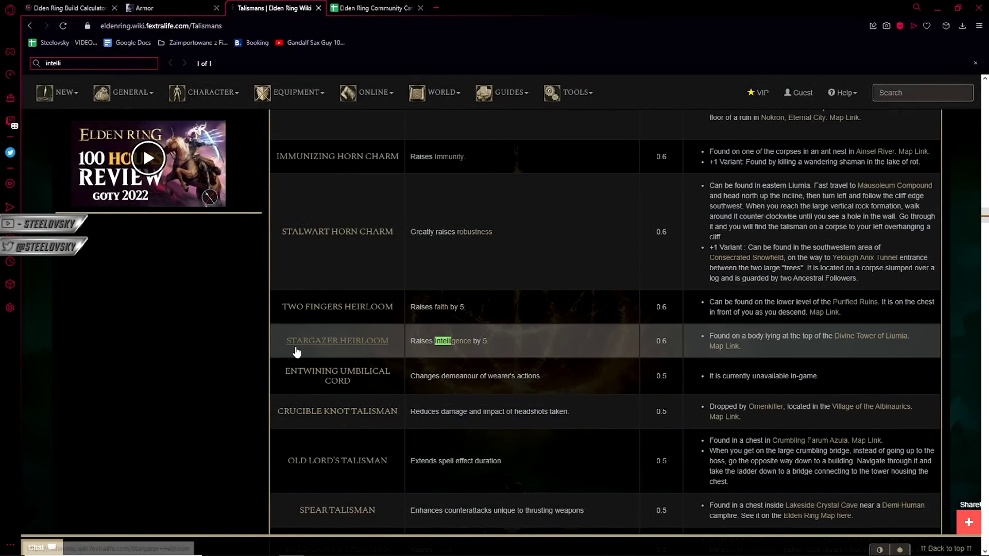
click(164, 7)
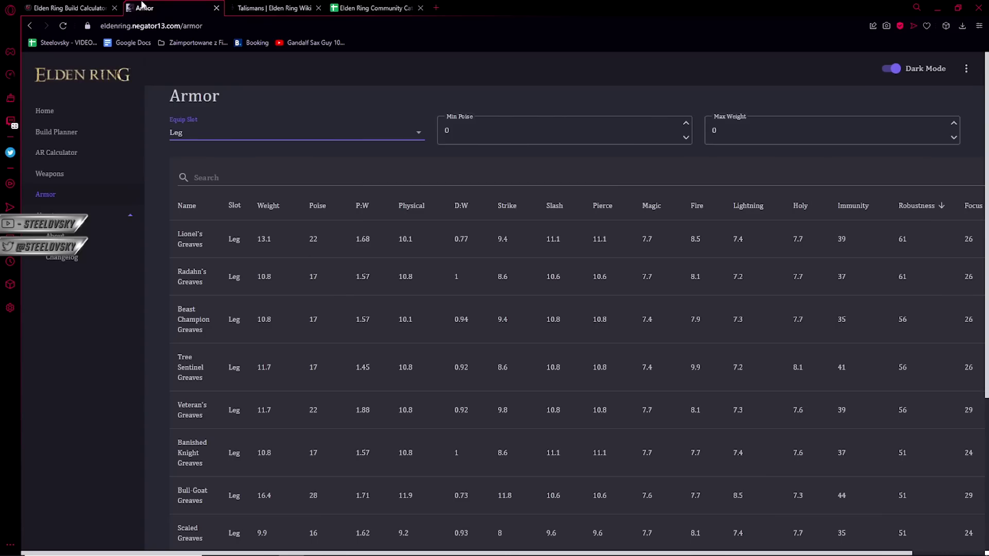
click(73, 7)
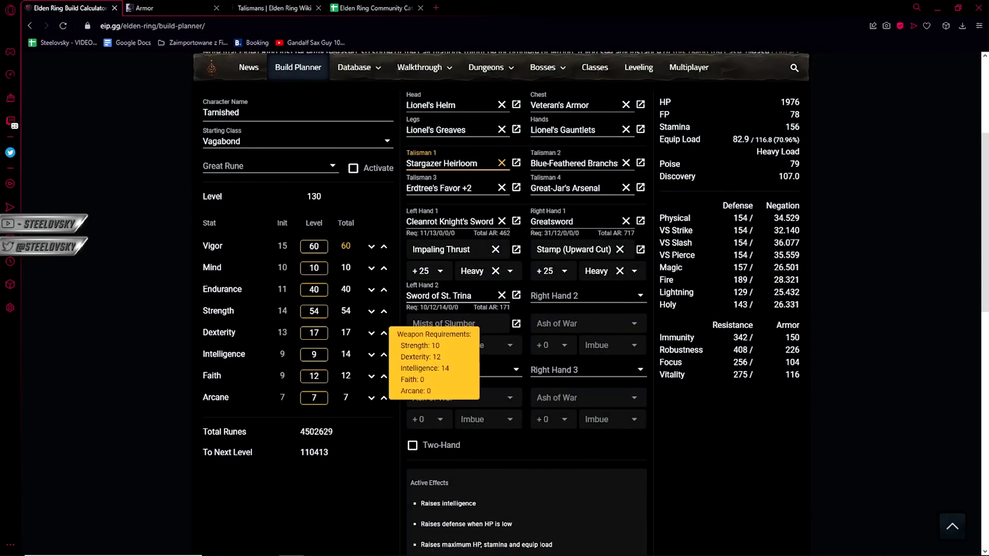
double_click(348, 356)
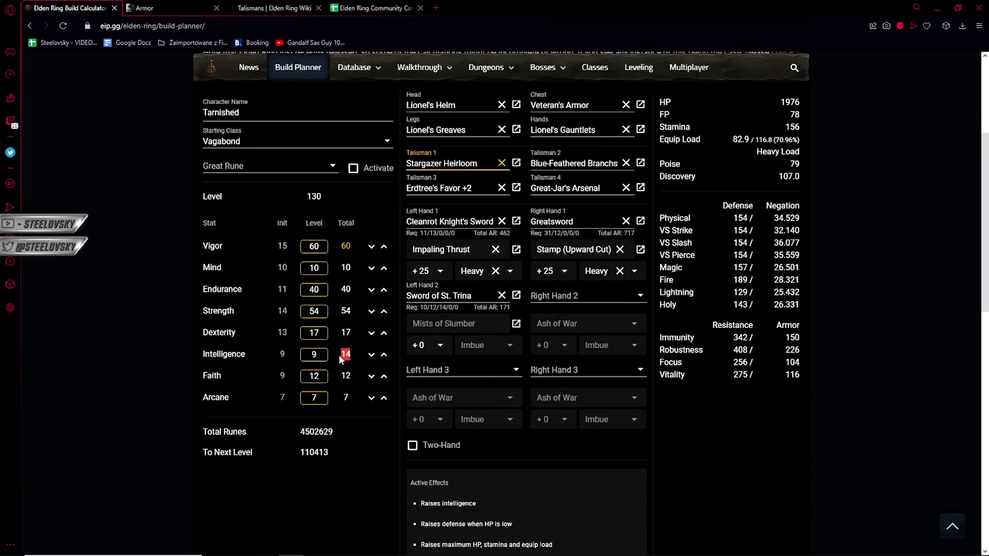
click(348, 355)
- Review the planned stats, comparing Faith's initial, level and total values with the Intelligence total
scroll(376, 391, up, 3)
scroll(376, 393, down, 3)
scroll(376, 393, down, 2)
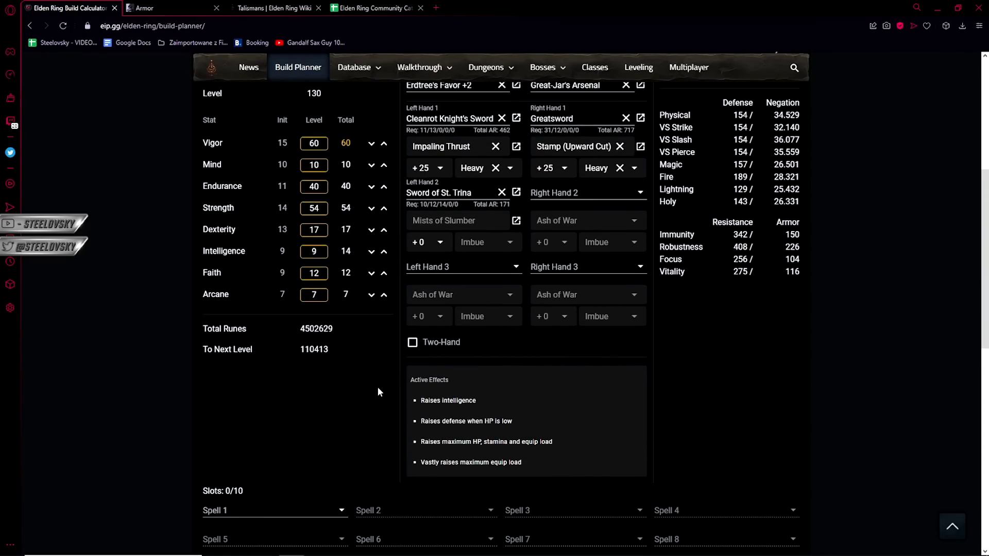
scroll(378, 392, up, 2)
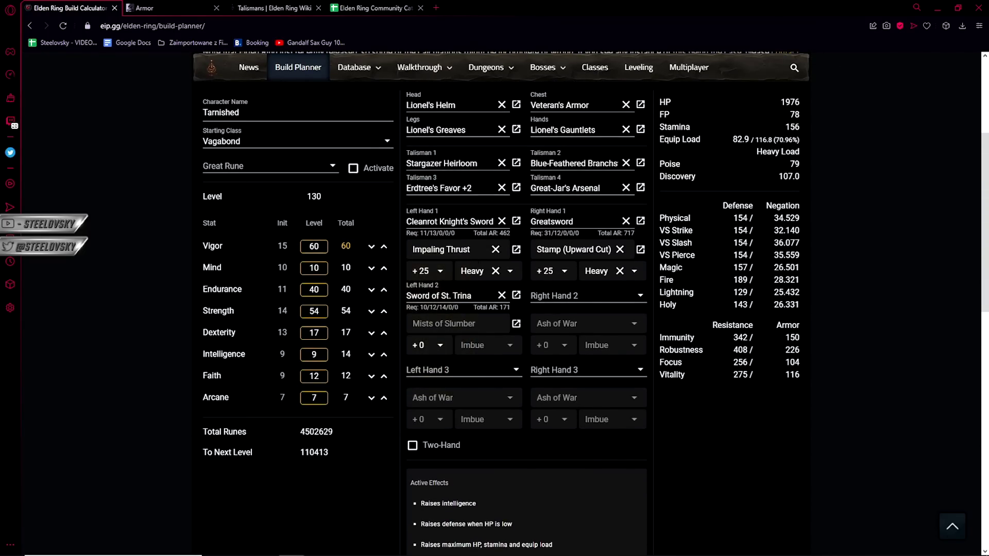
scroll(465, 447, up, 1)
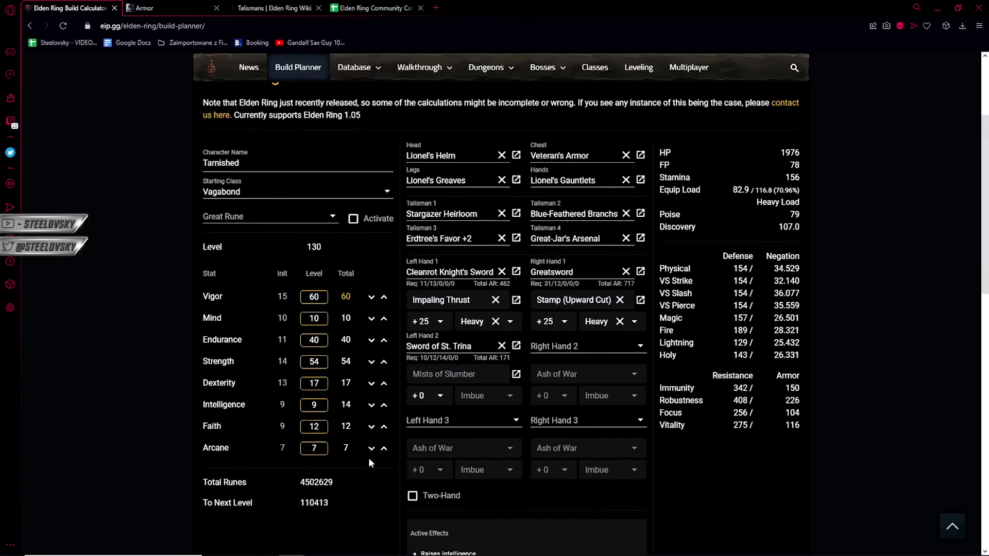
scroll(369, 457, down, 2)
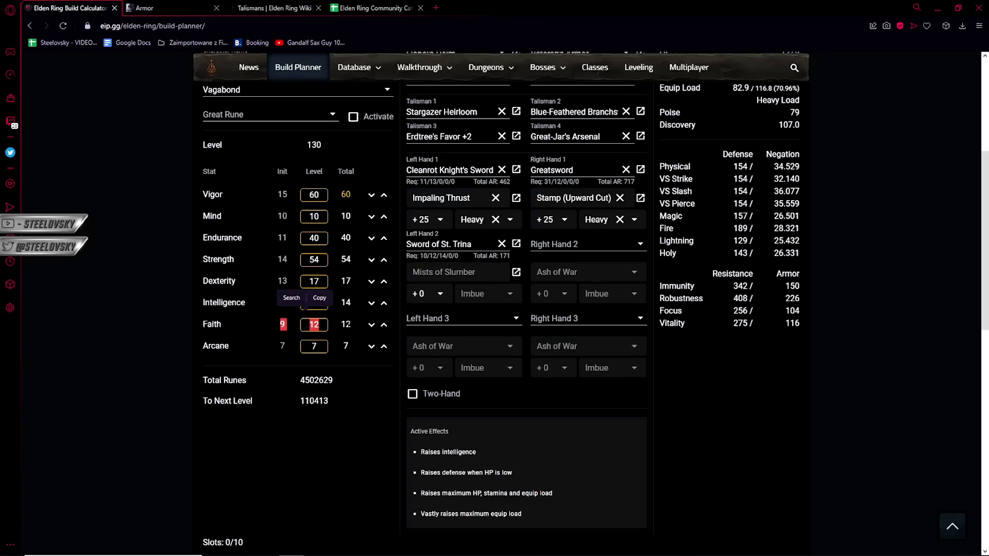
drag(356, 322, 274, 321)
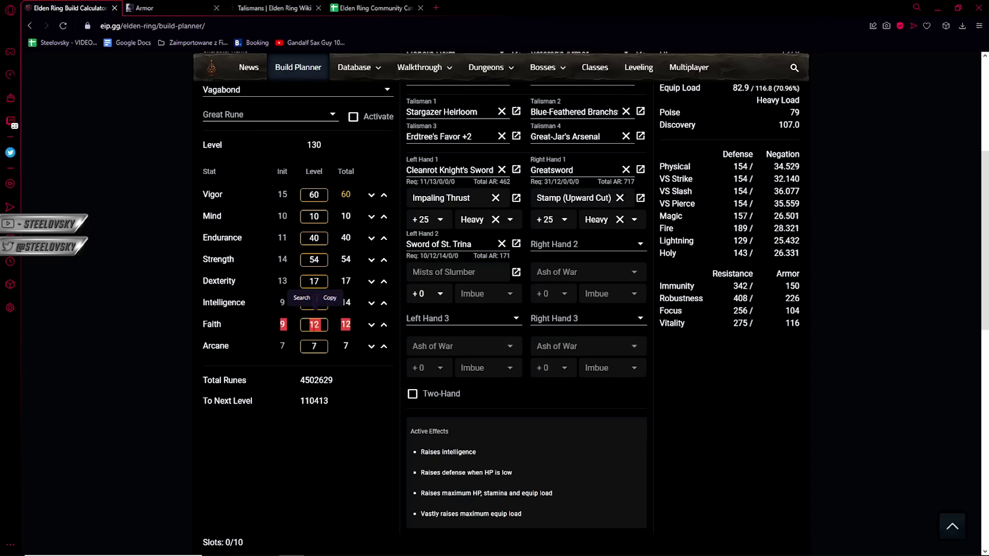
click(343, 331)
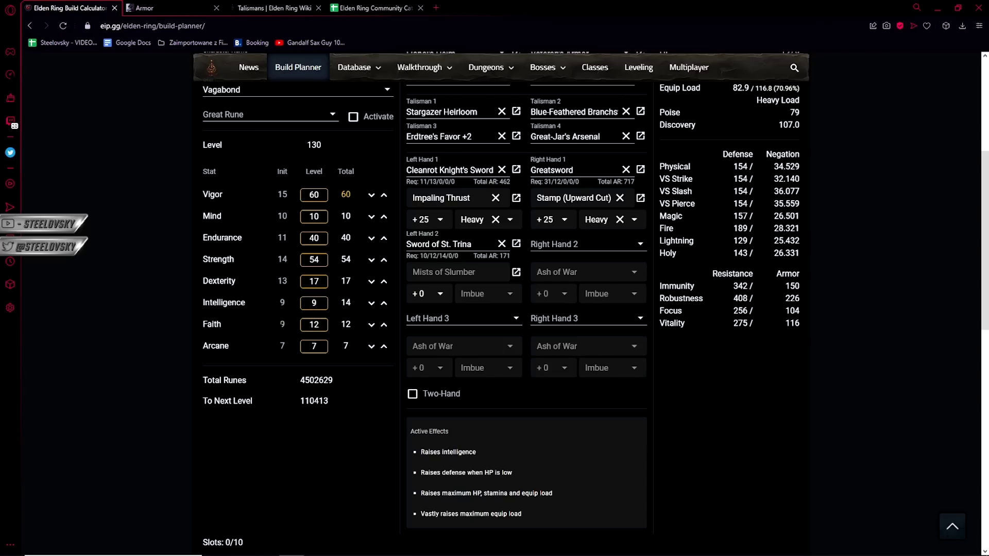
drag(276, 325, 295, 325)
scroll(290, 317, up, 5)
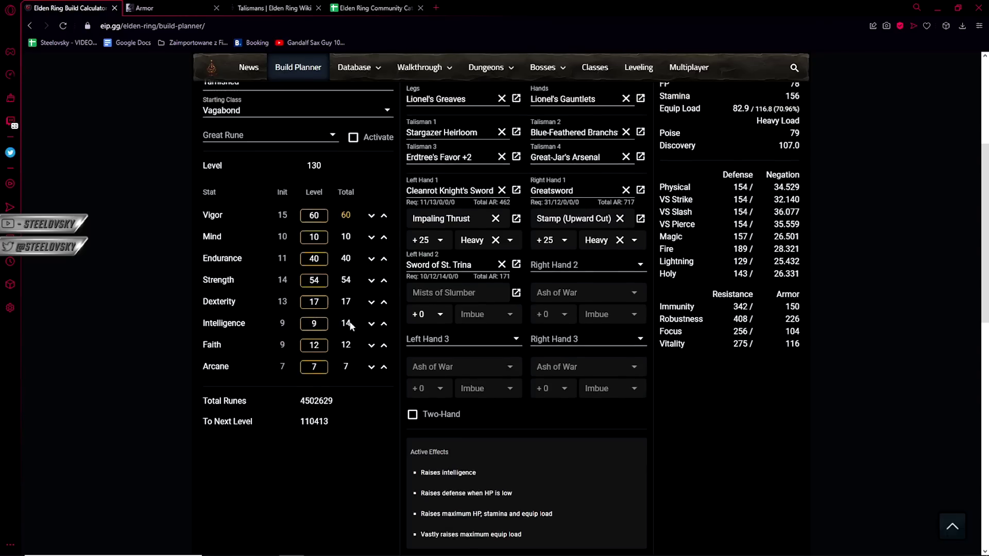
scroll(329, 336, down, 7)
scroll(361, 335, up, 3)
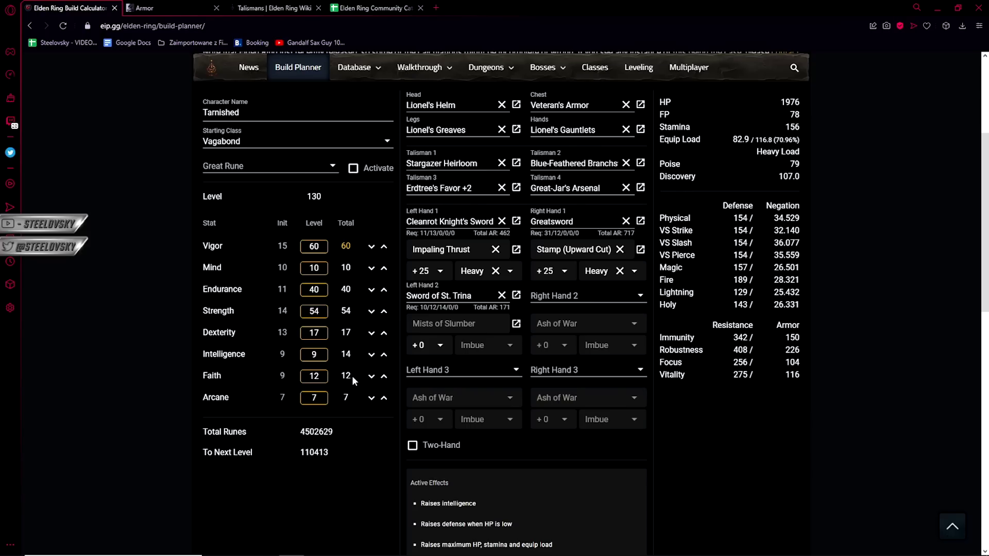
click(356, 377)
scroll(229, 296, down, 2)
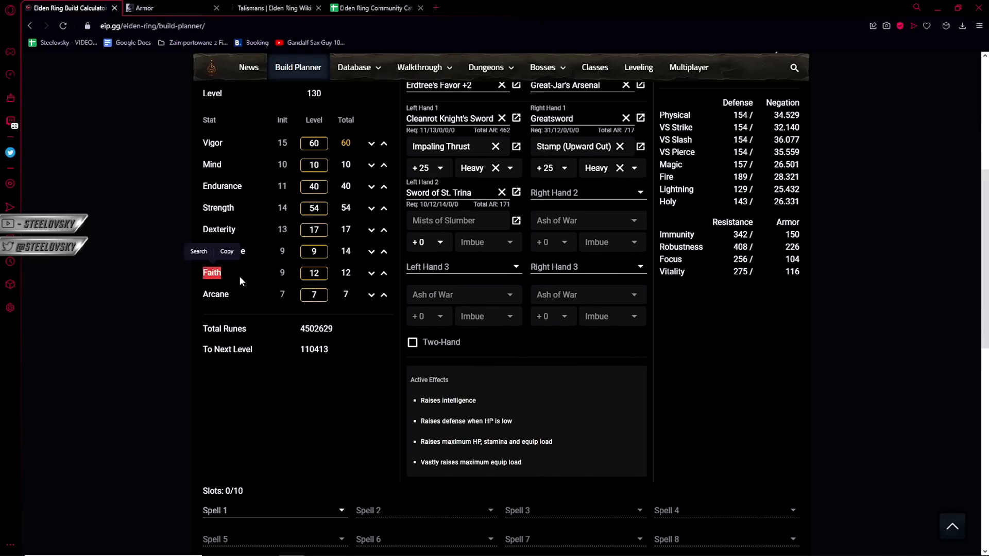
click(241, 277)
scroll(242, 276, up, 2)
scroll(360, 317, down, 1)
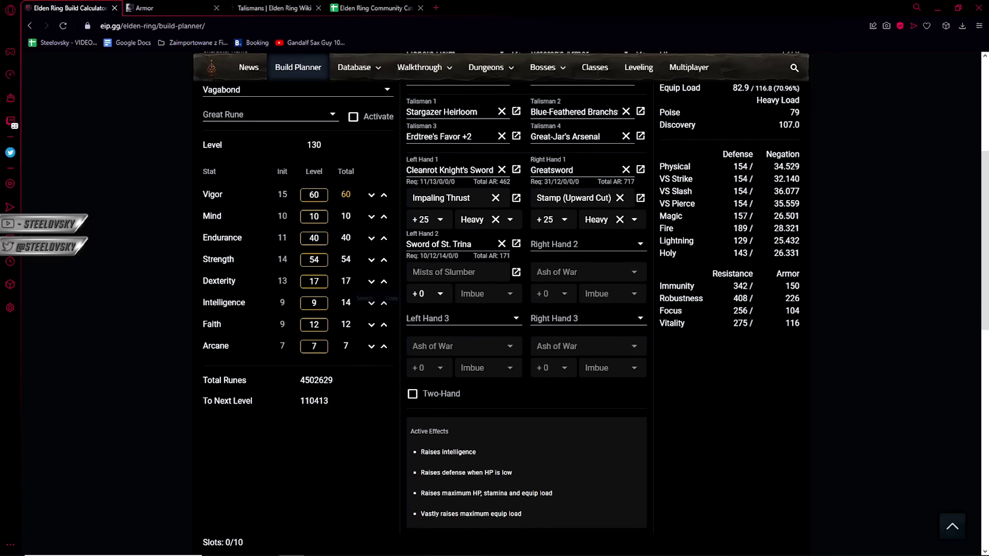
drag(352, 323, 335, 329)
scroll(296, 419, up, 4)
scroll(329, 383, down, 4)
scroll(501, 289, up, 1)
- Replace the Sword of St. Trina in the Left Hand 2 slot with the Nagakiba
click(501, 293)
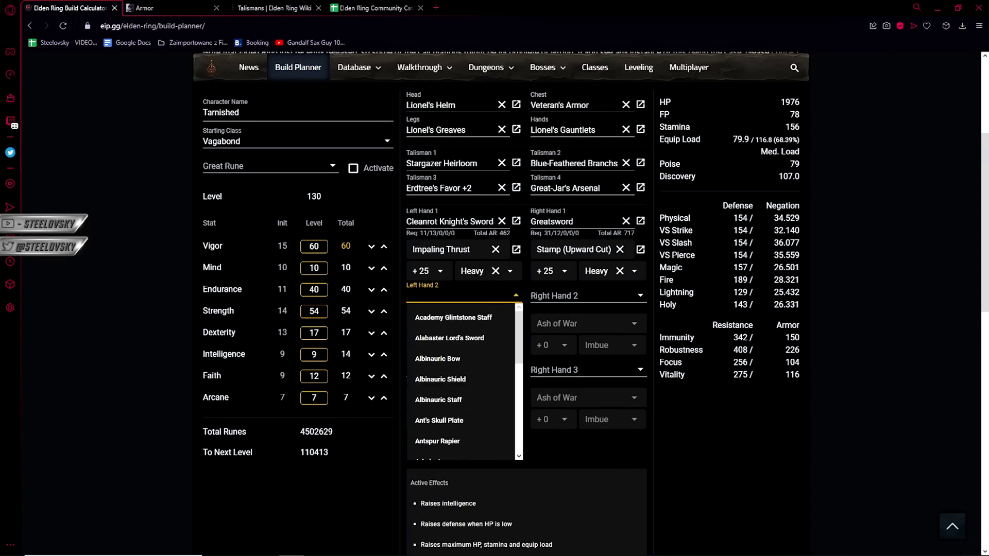
text(naga)
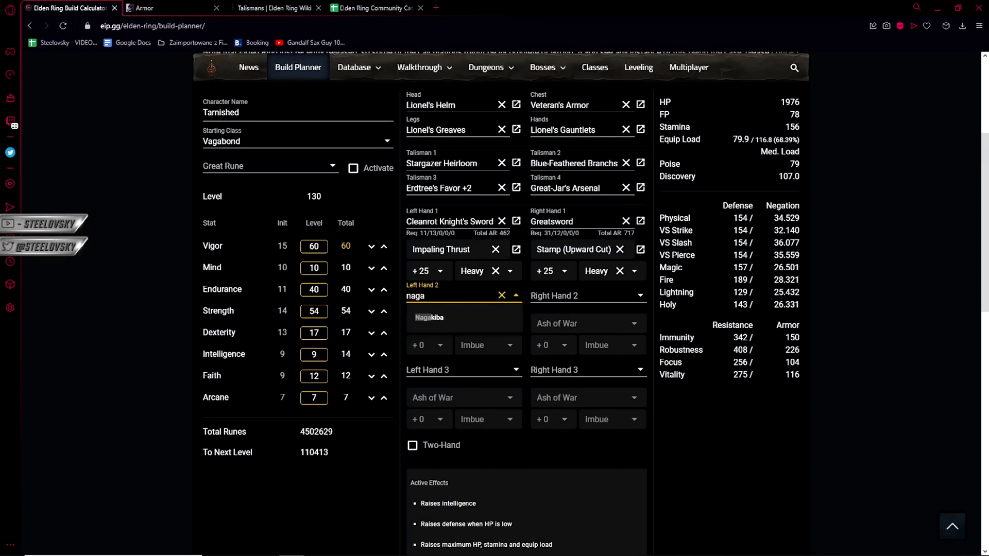
click(460, 319)
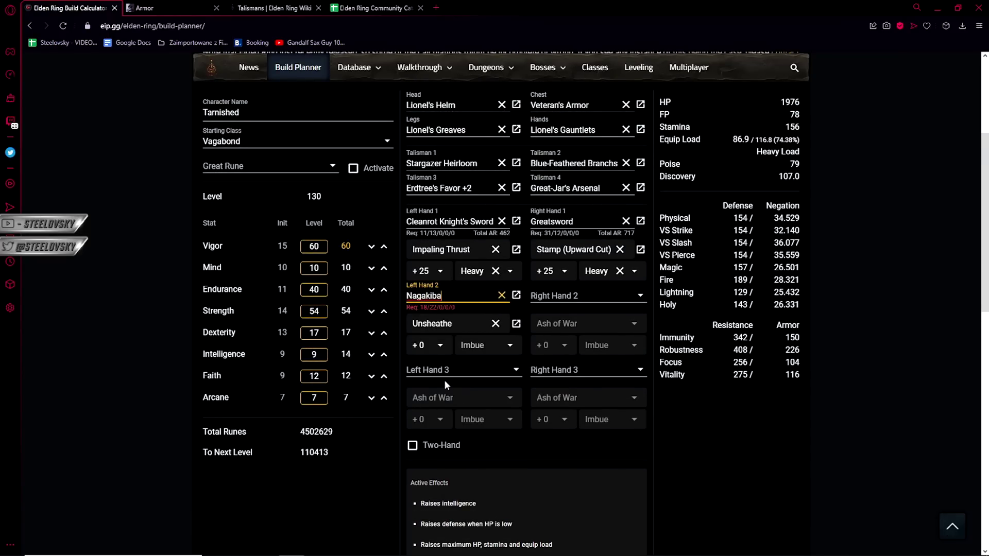
- Try Dexterity at 22 to meet the Nagakiba's requirement and return the level to 17
click(384, 333)
click(383, 333)
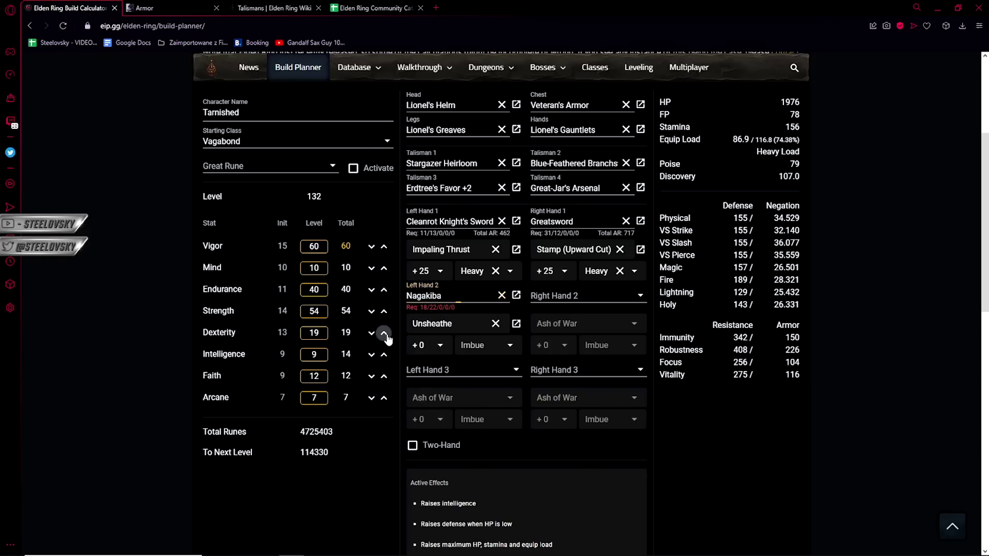
click(384, 334)
click(383, 334)
click(384, 334)
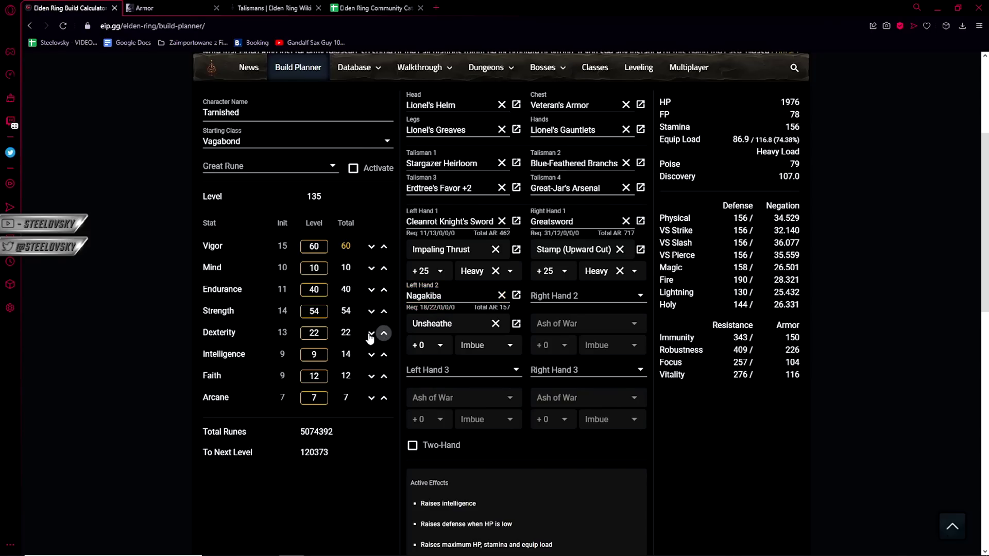
click(371, 334)
click(371, 334)
click(371, 334)
click(371, 334)
click(371, 334)
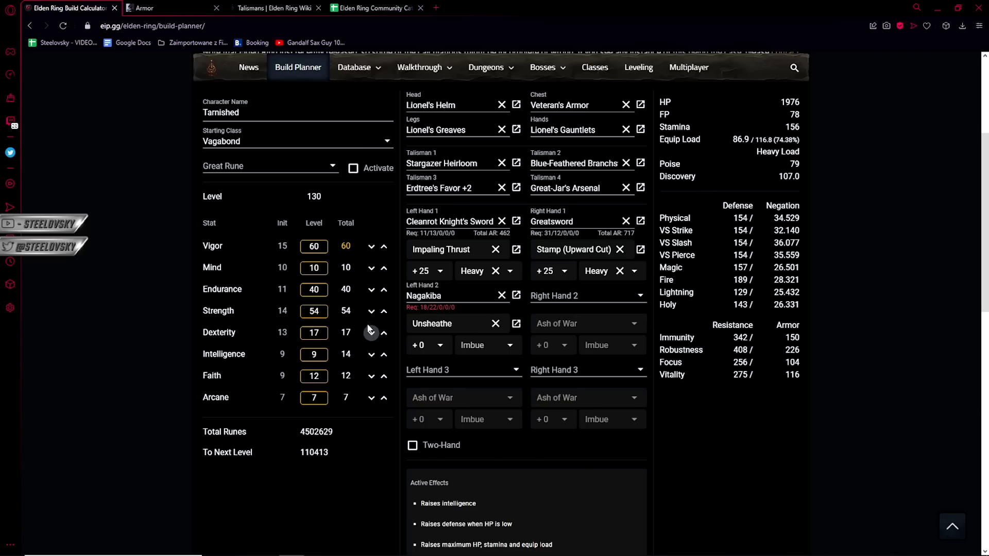
- Set the character's Strength level to 61
scroll(366, 309, down, 1)
scroll(363, 282, up, 1)
double_click(316, 311)
text(62)
key(Tab)
click(371, 313)
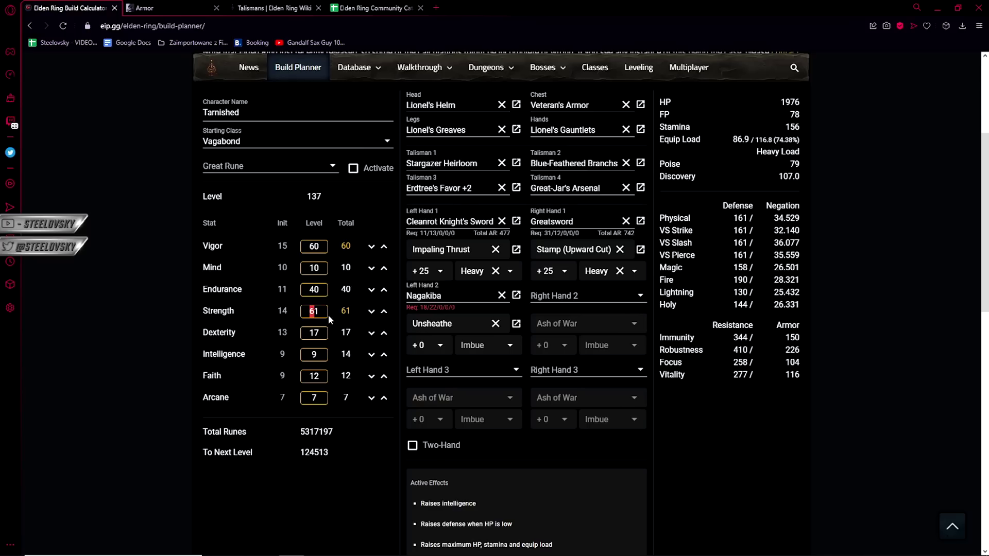
double_click(313, 311)
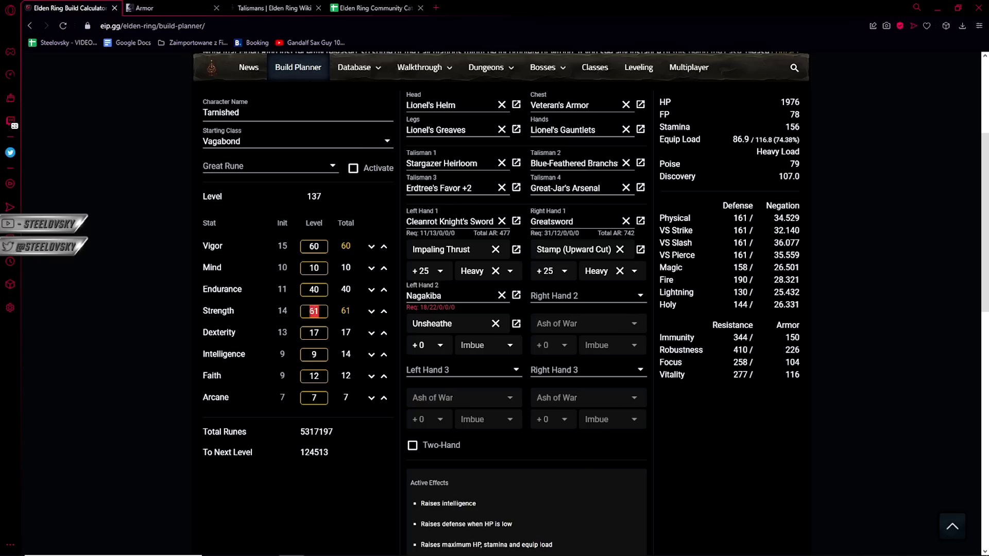
click(377, 470)
- Remove the Nagakiba from the Left Hand 2 slot
scroll(378, 472, up, 2)
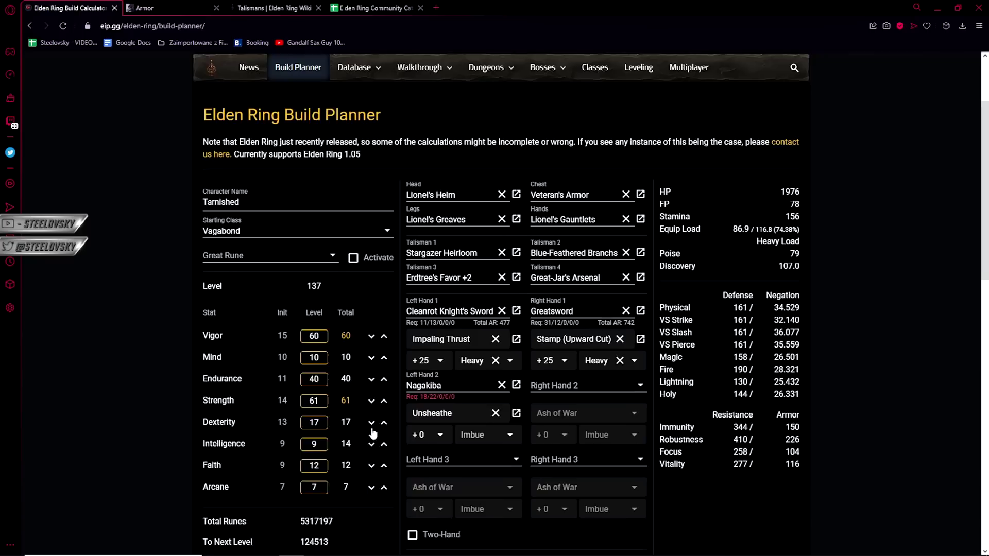
scroll(370, 422, down, 3)
scroll(370, 426, up, 2)
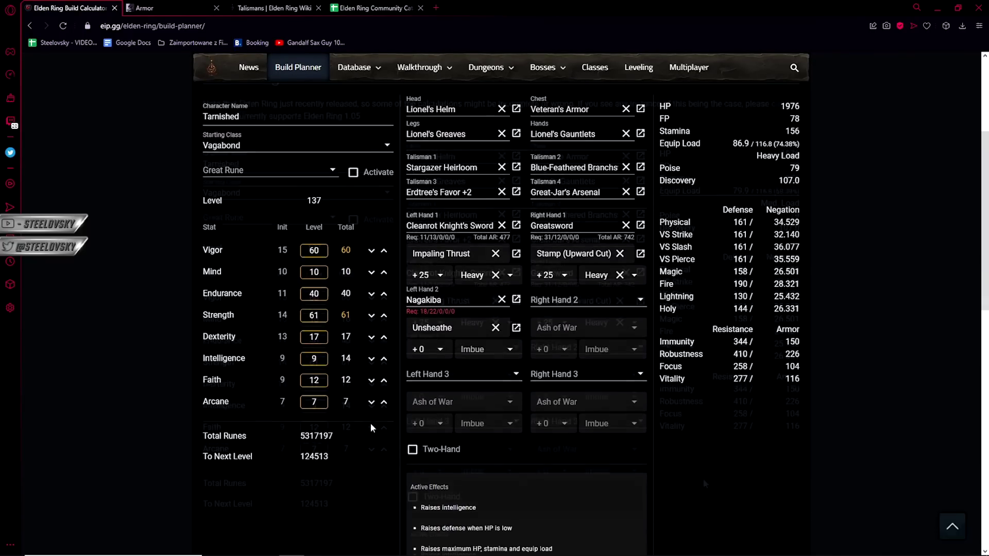
click(501, 243)
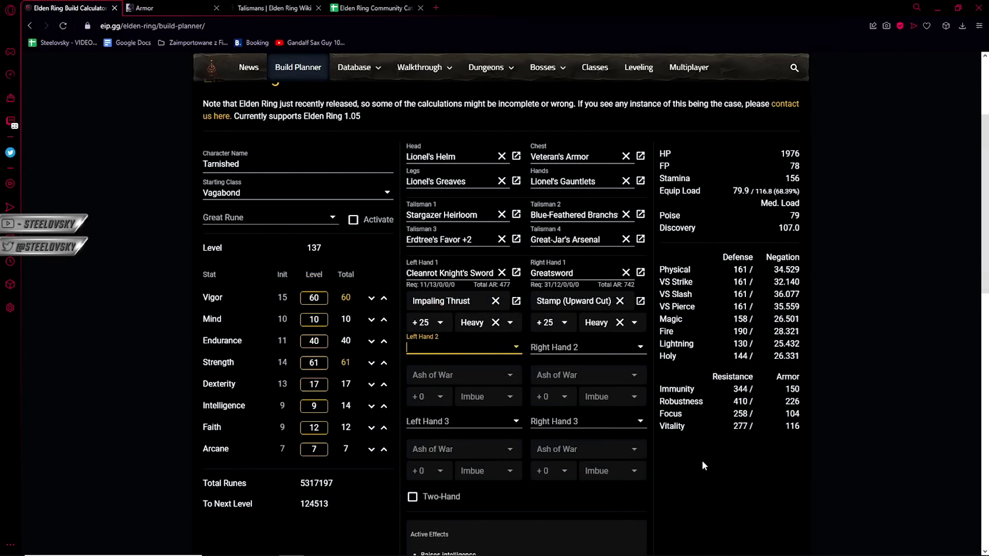
- Turn on the Two-Hand option and review the weapons' attack ratings, active effects and defensive stats
scroll(715, 449, down, 1)
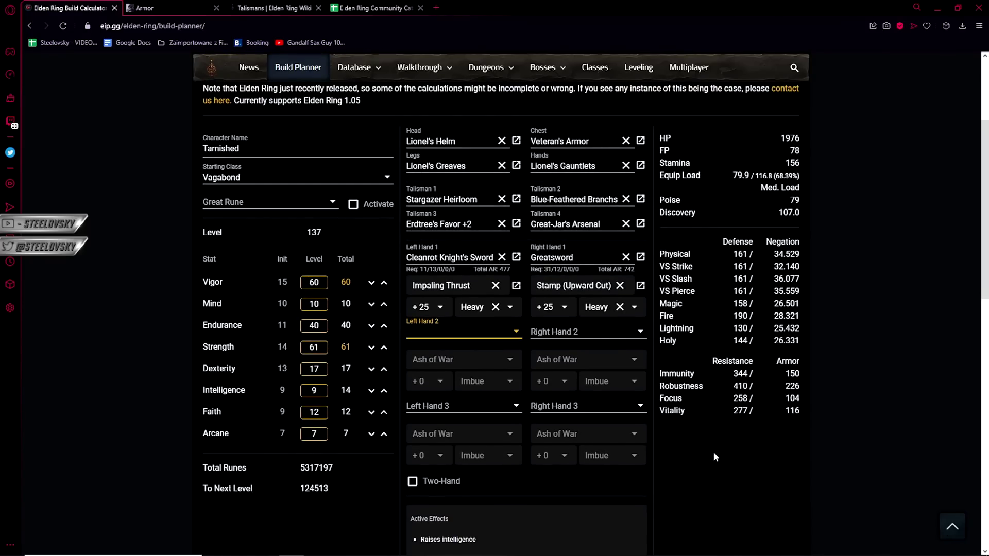
click(412, 482)
scroll(695, 403, down, 3)
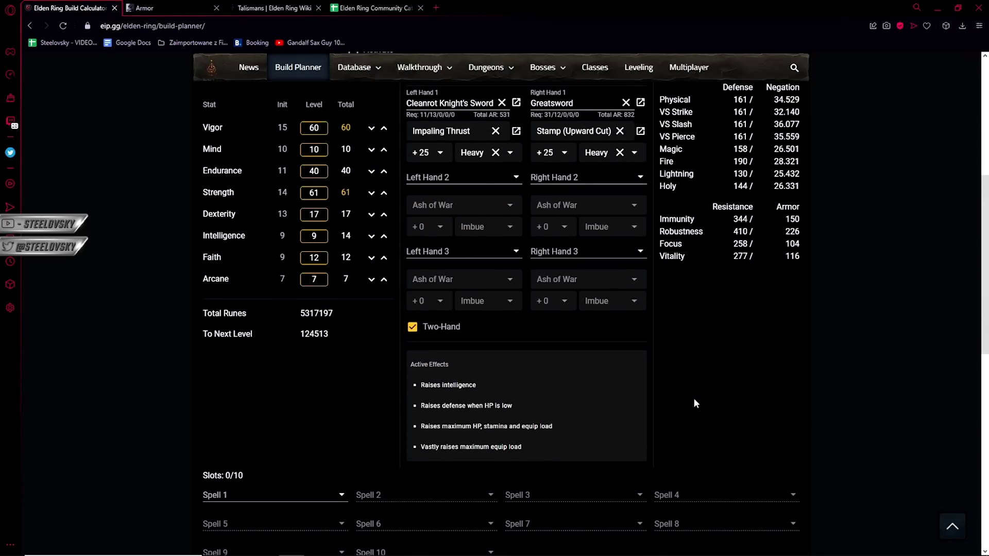
scroll(693, 397, up, 3)
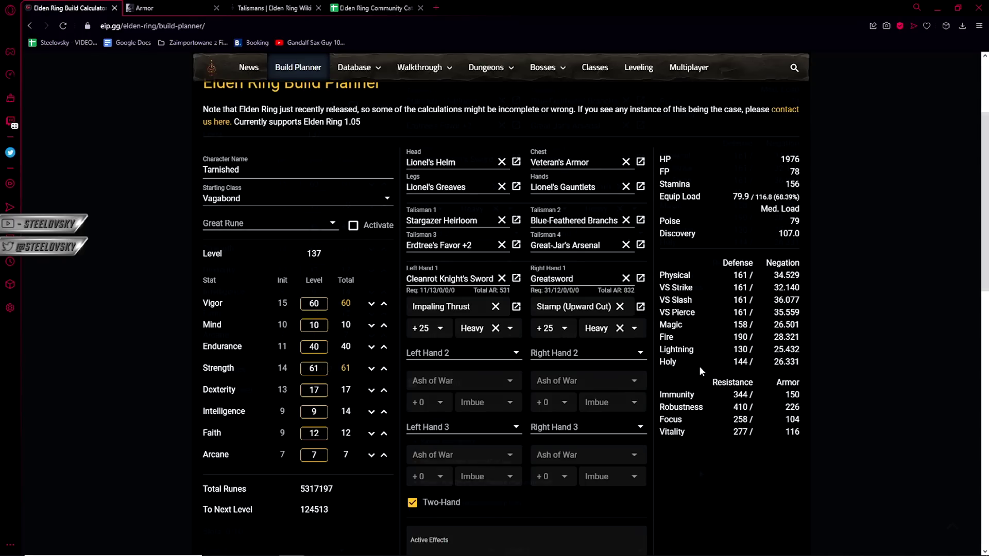
scroll(712, 490, down, 2)
scroll(714, 486, up, 2)
scroll(714, 486, up, 1)
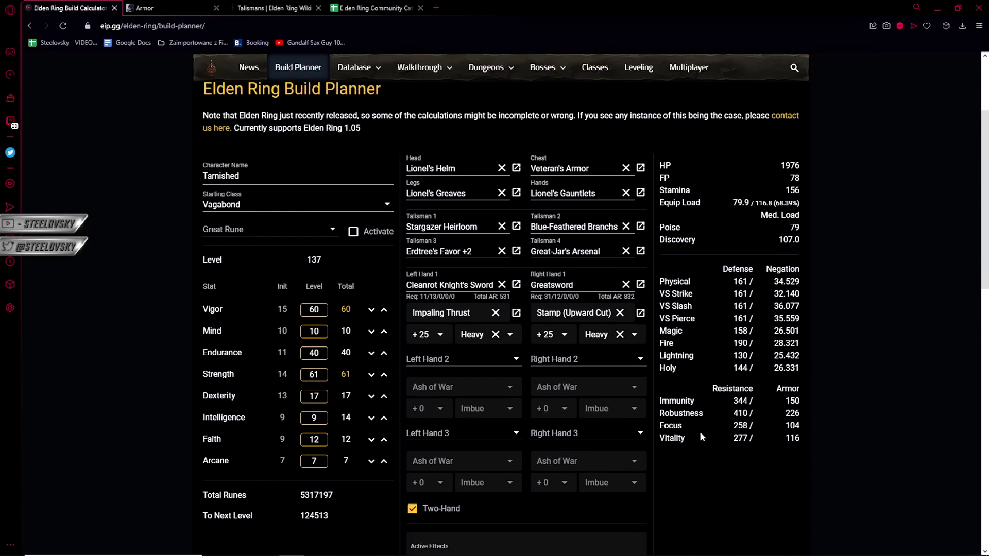
scroll(701, 473, down, 4)
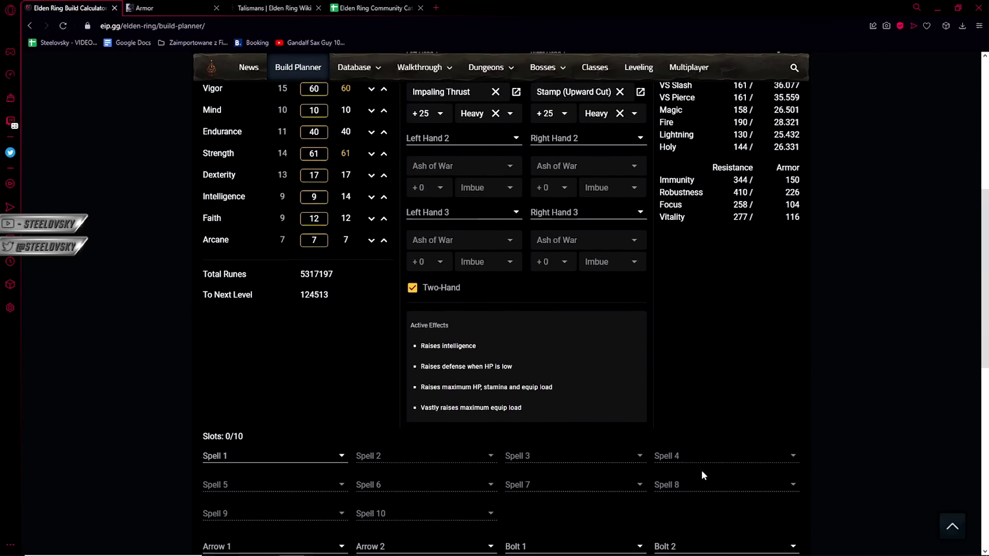
scroll(701, 471, up, 1)
scroll(702, 471, up, 1)
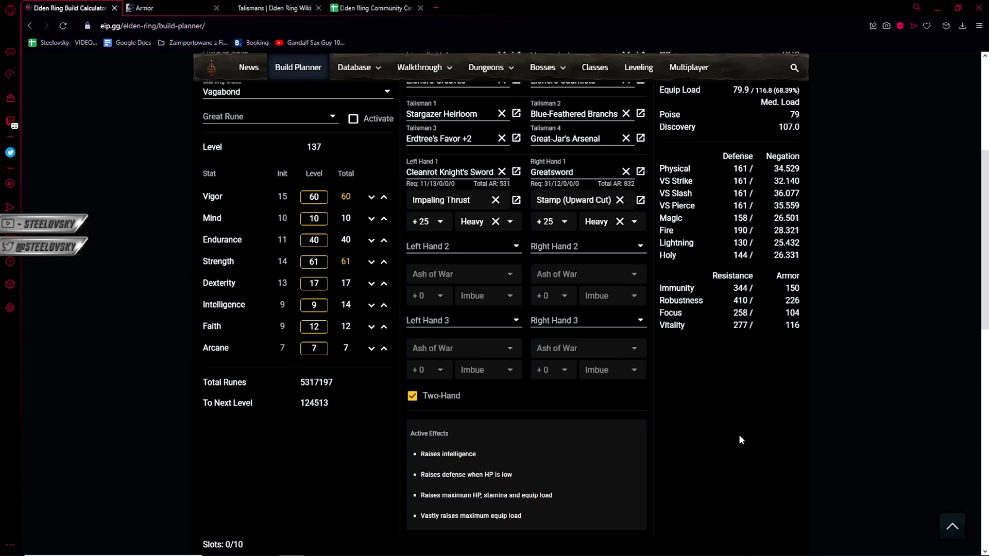
scroll(740, 440, up, 1)
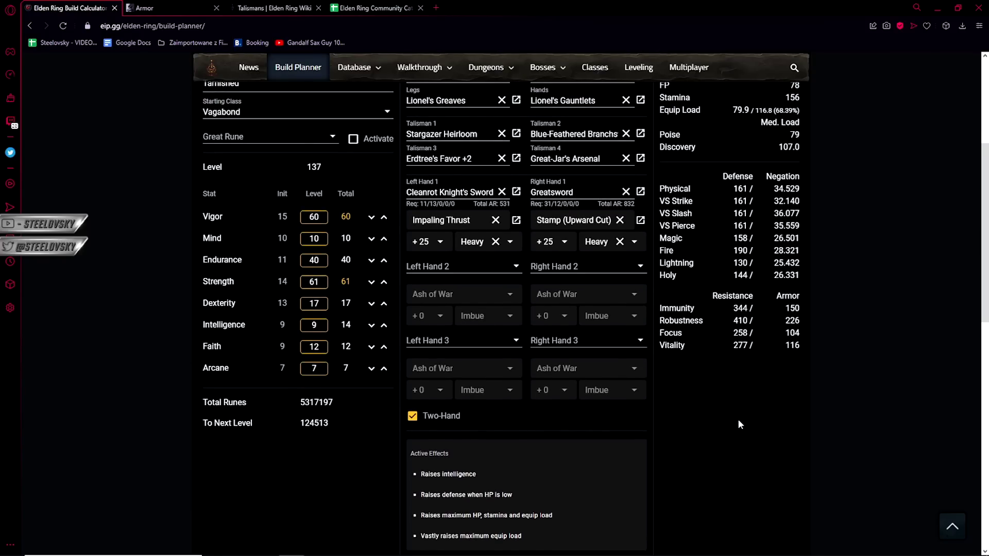
scroll(741, 423, up, 1)
scroll(734, 418, up, 1)
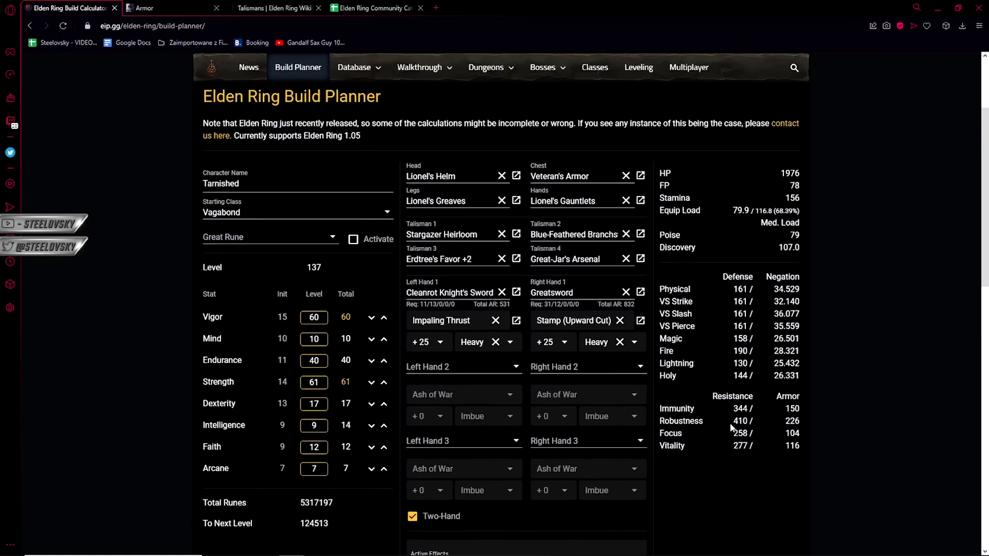
scroll(729, 425, down, 1)
scroll(728, 425, up, 1)
scroll(729, 425, up, 1)
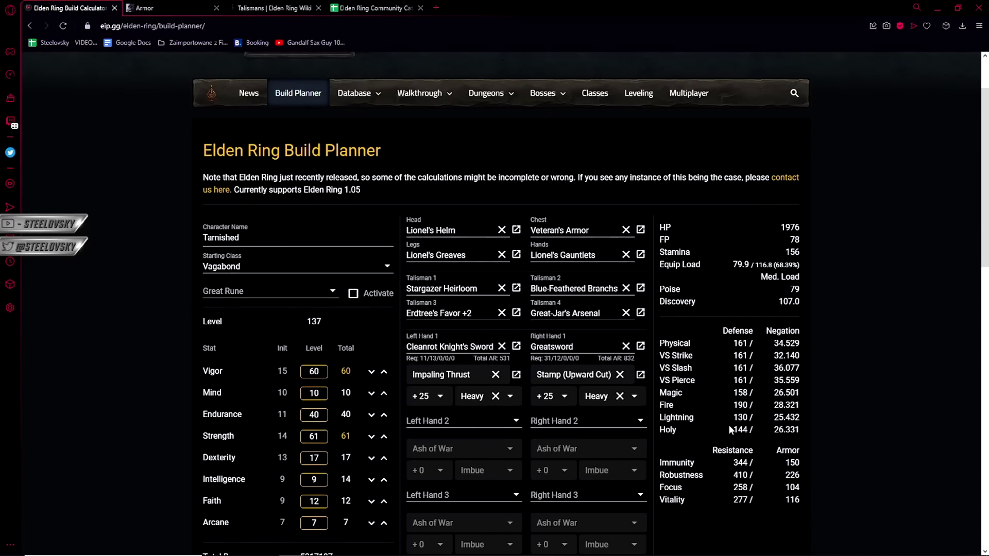
scroll(731, 430, down, 2)
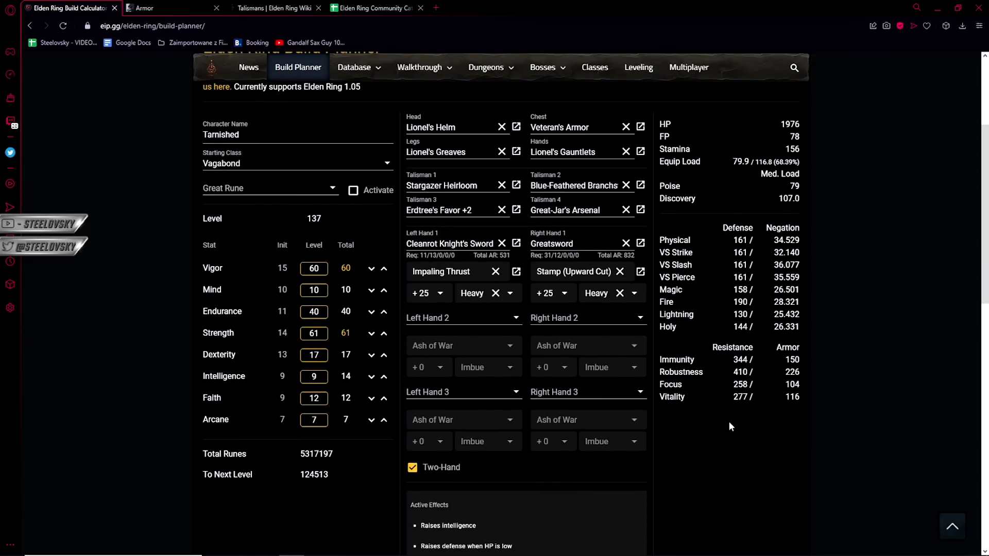
scroll(729, 425, up, 1)
scroll(729, 424, up, 1)
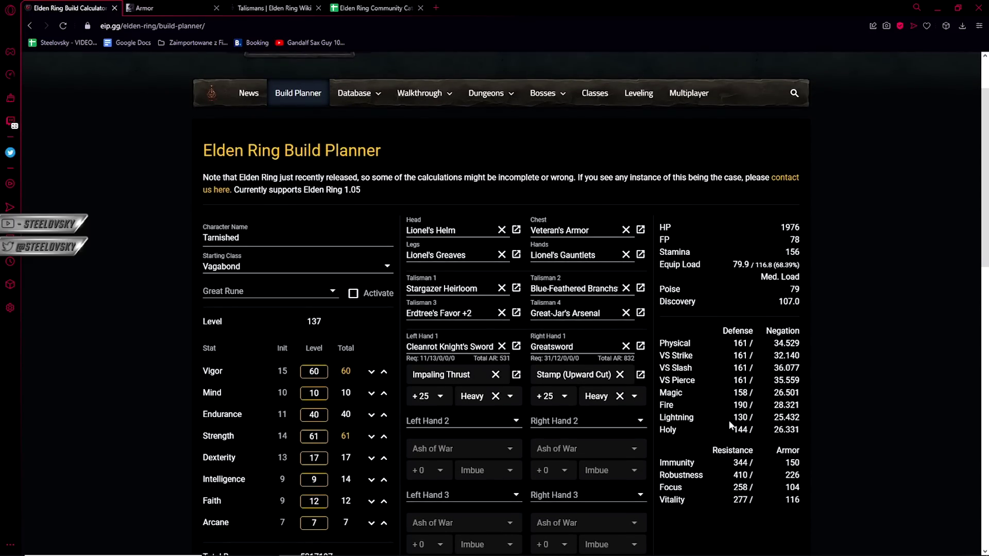
scroll(729, 425, down, 1)
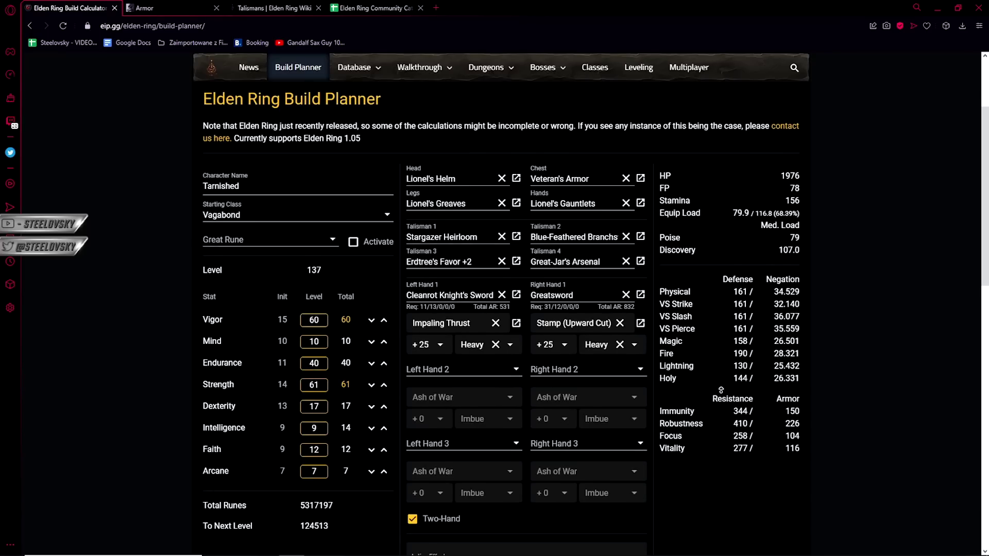
scroll(721, 356, up, 1)
scroll(721, 364, down, 2)
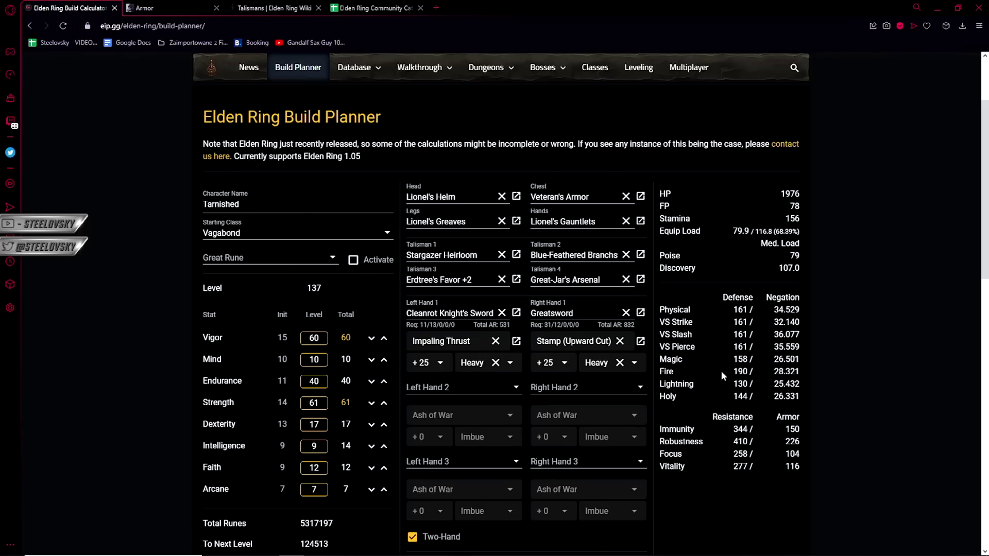
- Switch to Discord and open the Elden Ring motion value spreadsheet linked in the resources channel
key(alt+Tab)
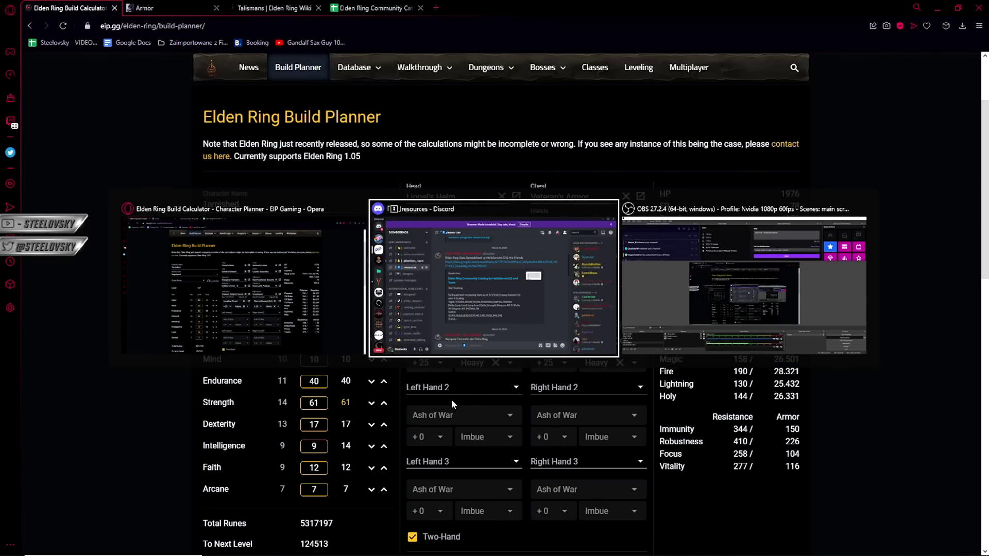
scroll(420, 332, down, 5)
scroll(472, 355, down, 6)
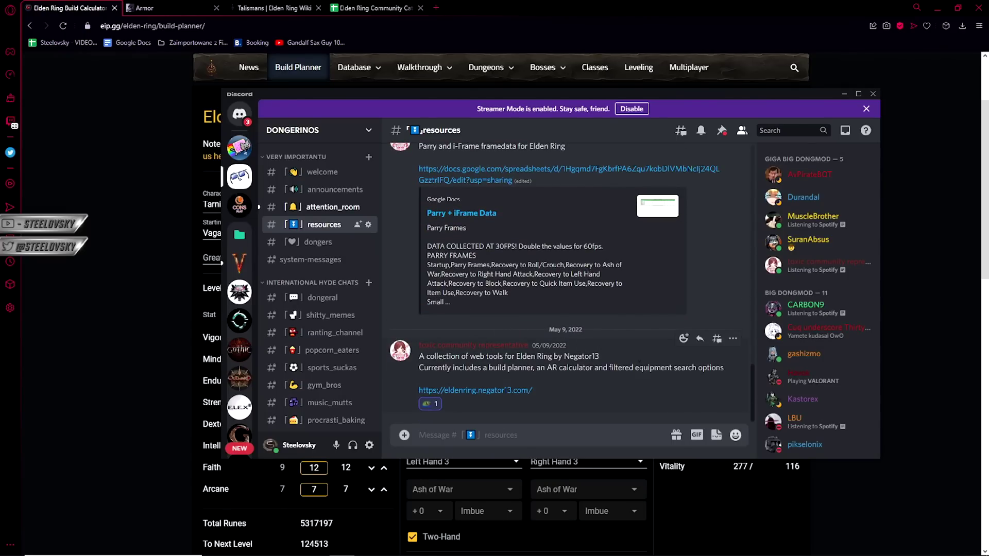
scroll(646, 363, up, 8)
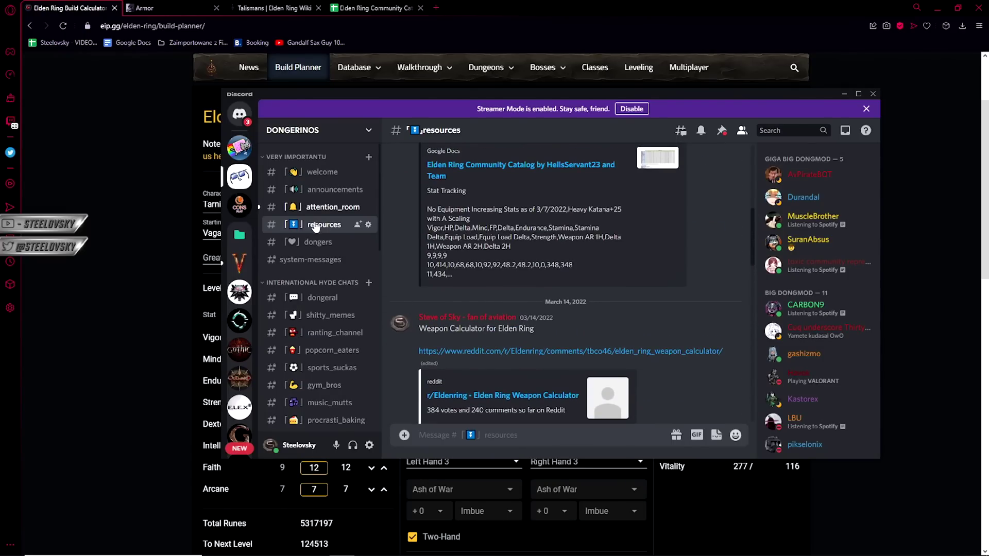
scroll(584, 351, up, 5)
scroll(583, 350, down, 3)
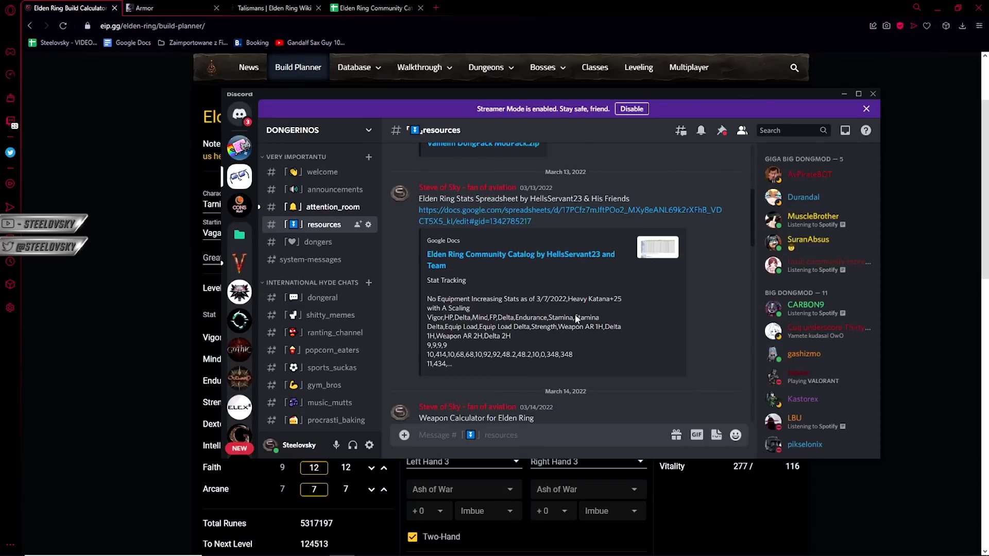
scroll(575, 314, down, 5)
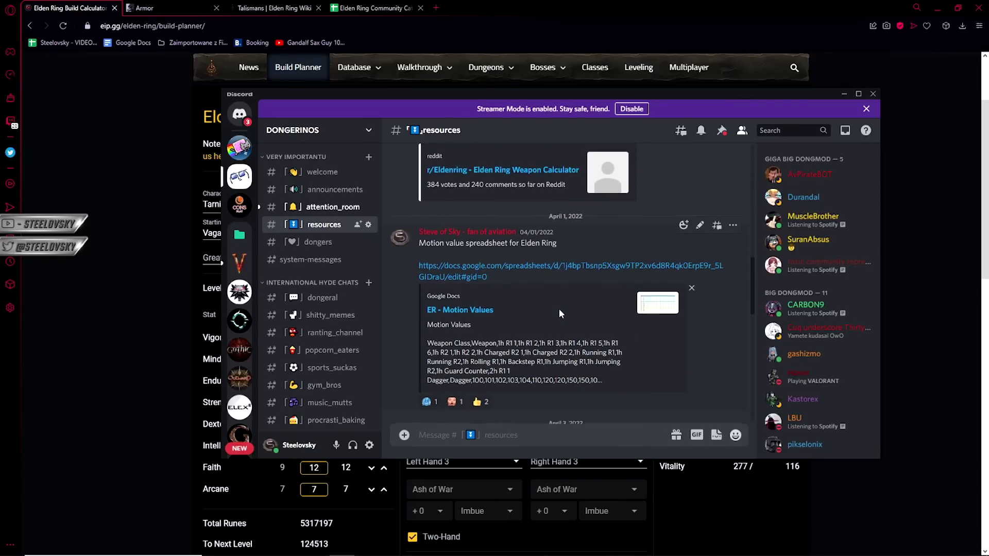
scroll(560, 313, down, 2)
scroll(709, 312, up, 4)
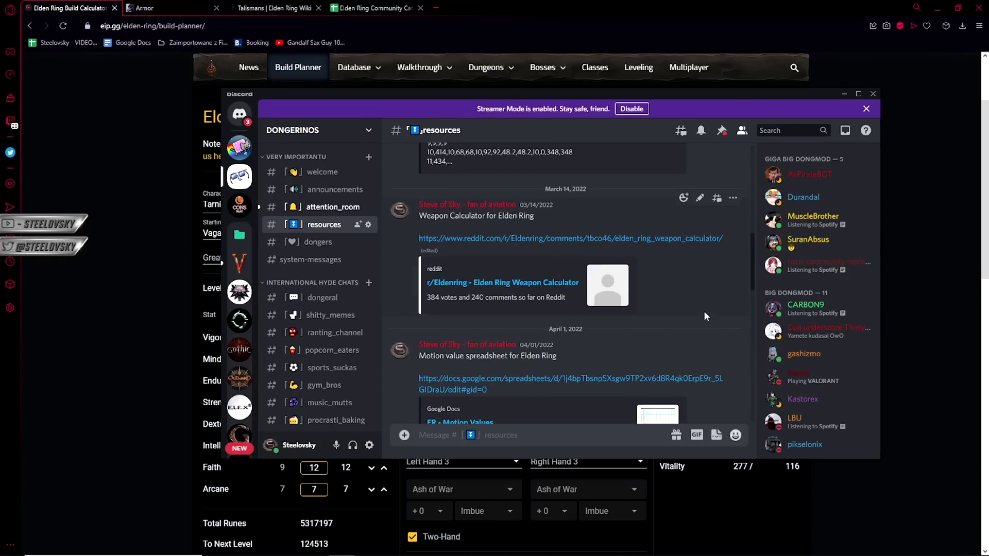
scroll(704, 312, up, 1)
scroll(623, 309, down, 3)
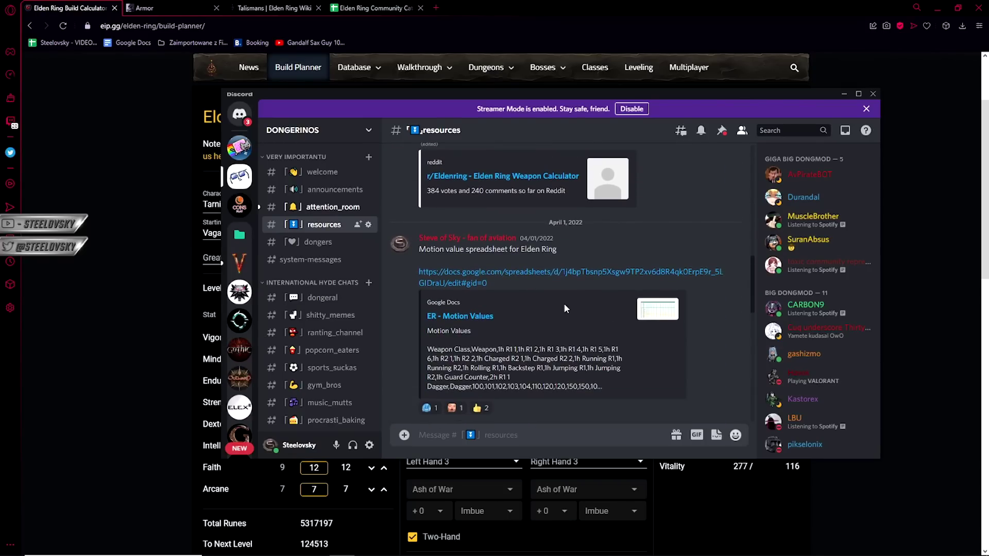
click(469, 278)
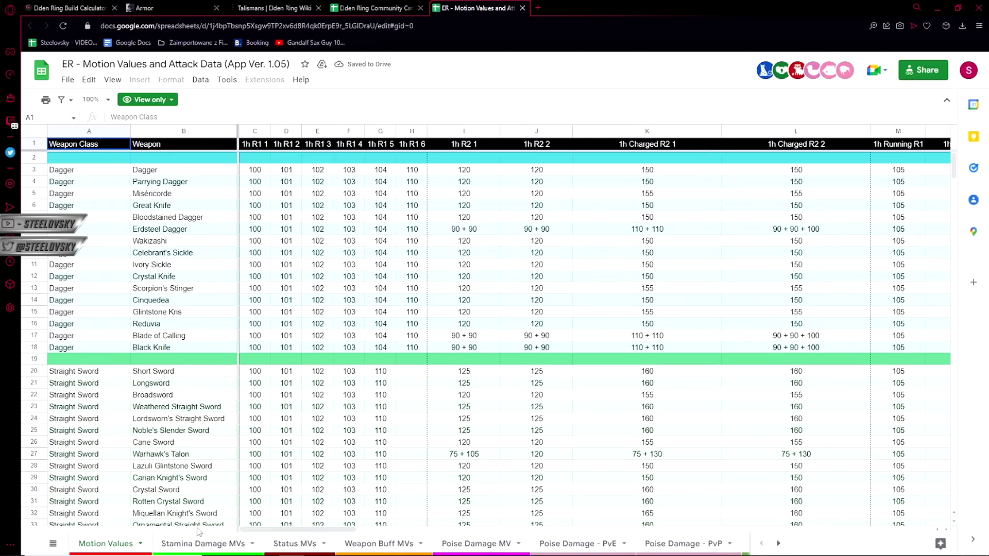
- Examine the one-handed attack motion values of daggers, straight swords, greatswords and colossal swords in the Motion Values sheet
scroll(420, 281, down, 5)
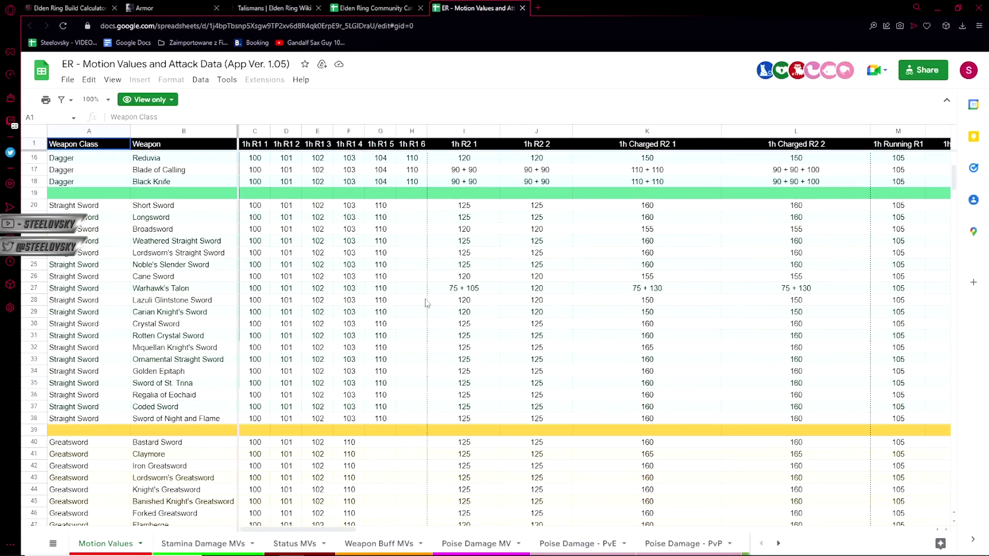
scroll(425, 303, up, 5)
scroll(423, 304, down, 8)
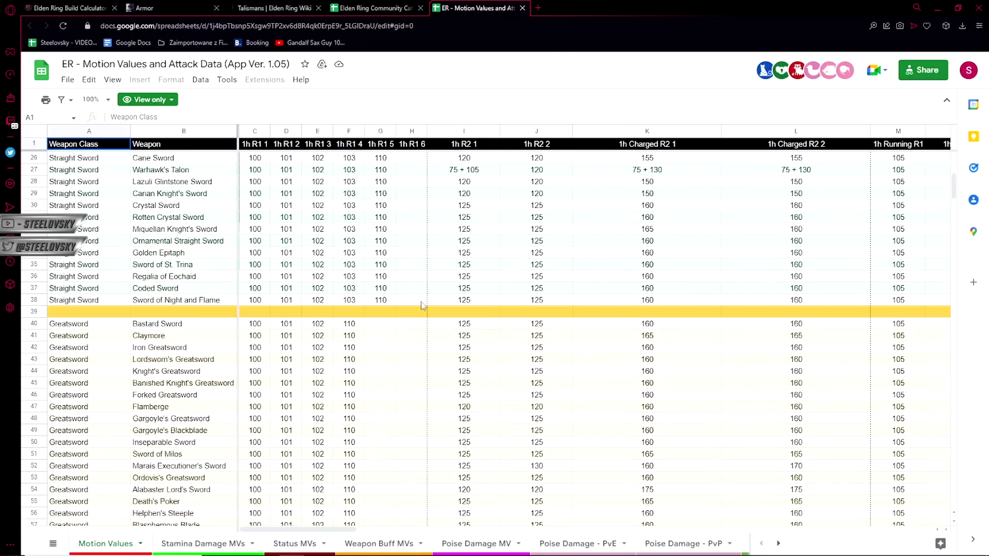
scroll(423, 305, down, 5)
drag(291, 530, 263, 510)
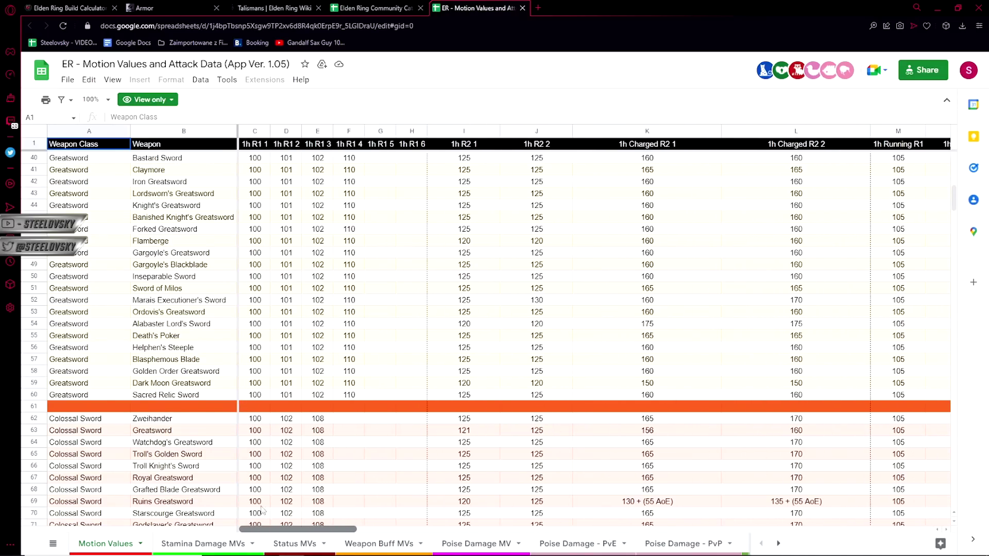
scroll(536, 448, up, 13)
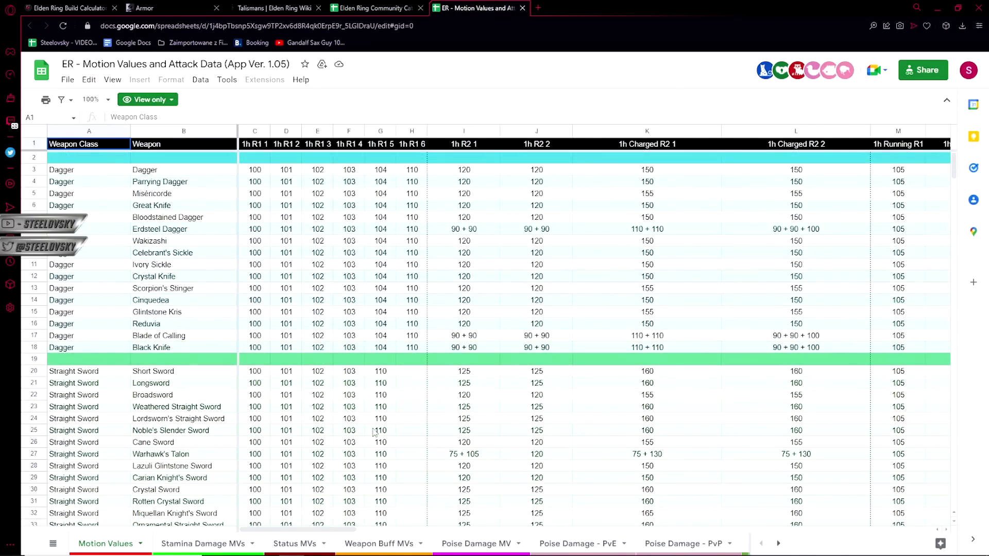
scroll(375, 433, down, 7)
scroll(371, 443, up, 5)
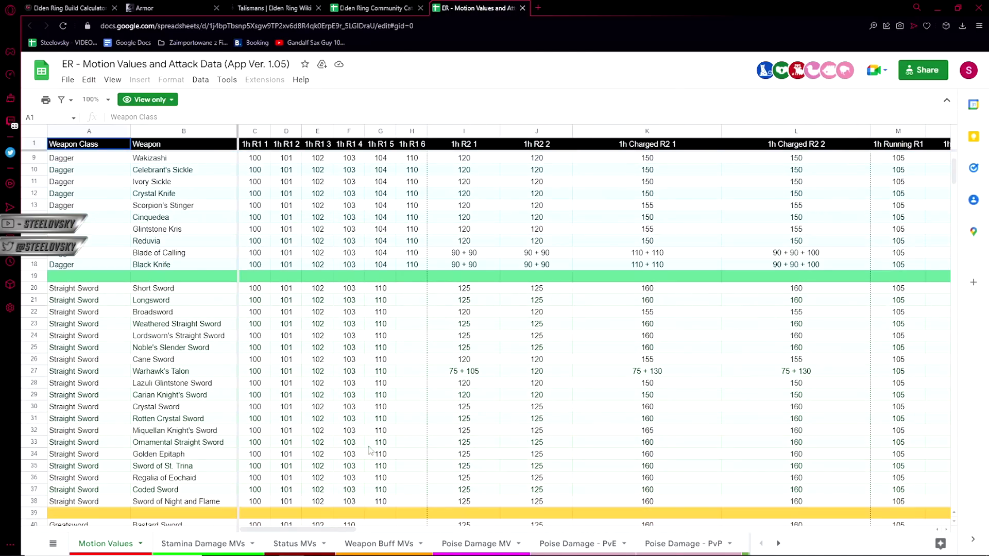
scroll(360, 458, down, 3)
- Check the remaining links in Discord's resources channel and return to the Elden Ring Build Planner page in Opera
scroll(479, 351, down, 6)
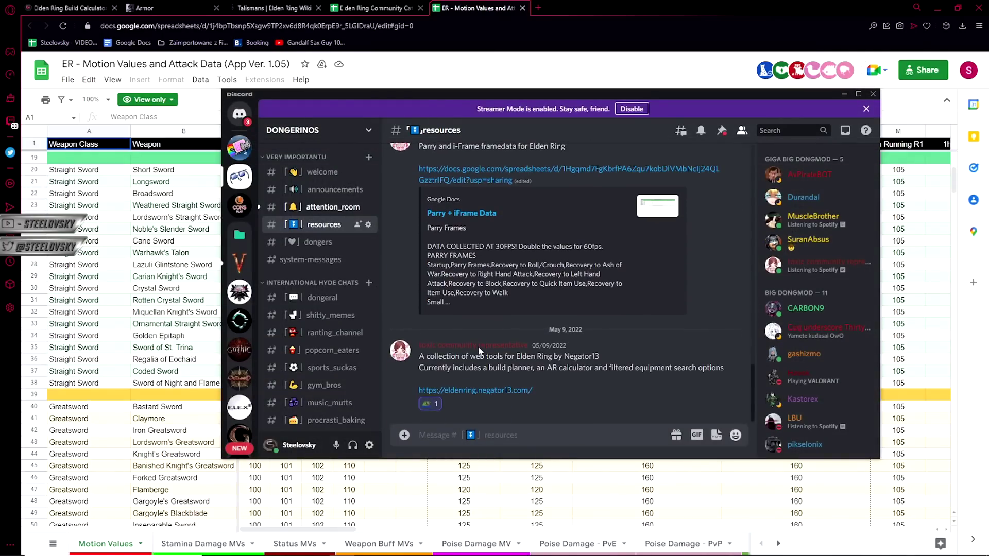
scroll(600, 388, up, 3)
key(alt+Tab)
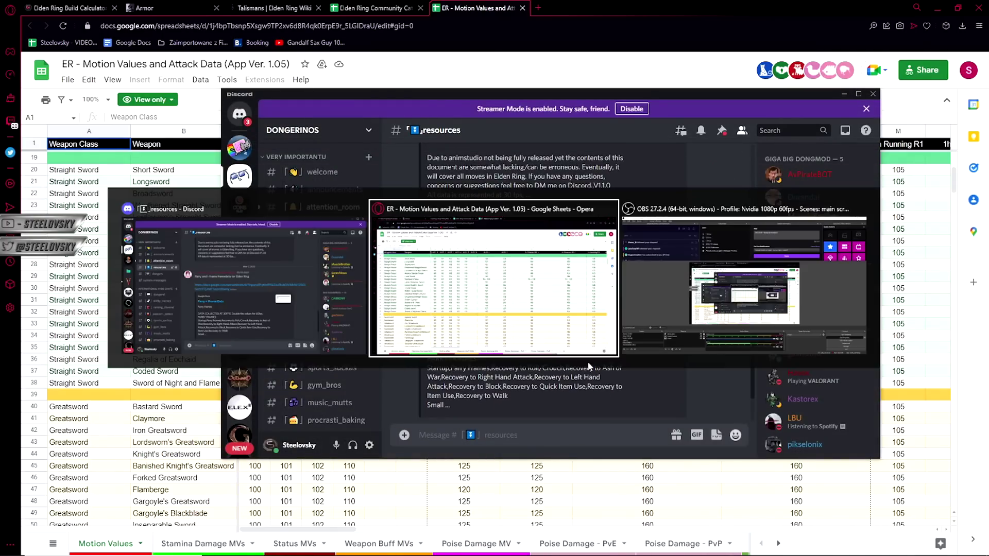
click(274, 8)
click(150, 8)
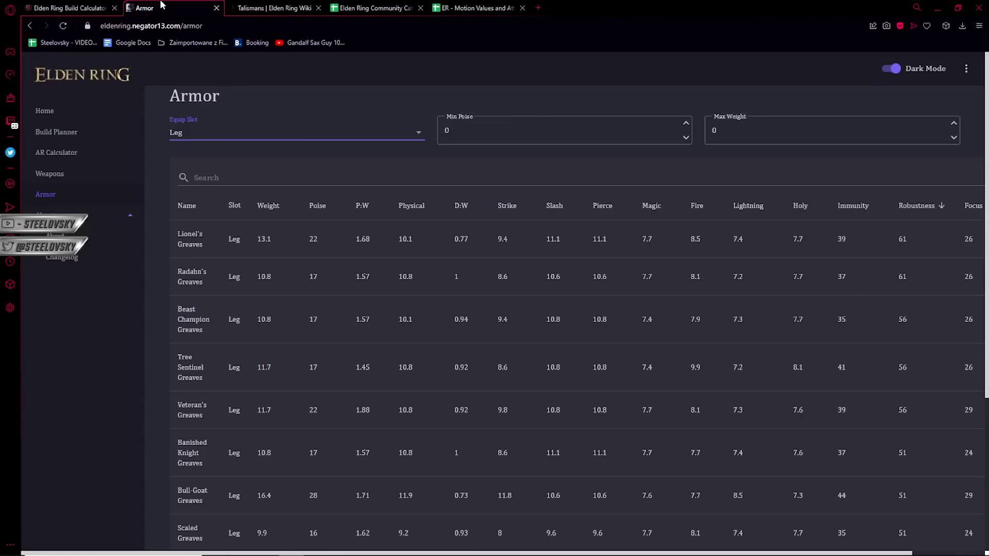
click(58, 6)
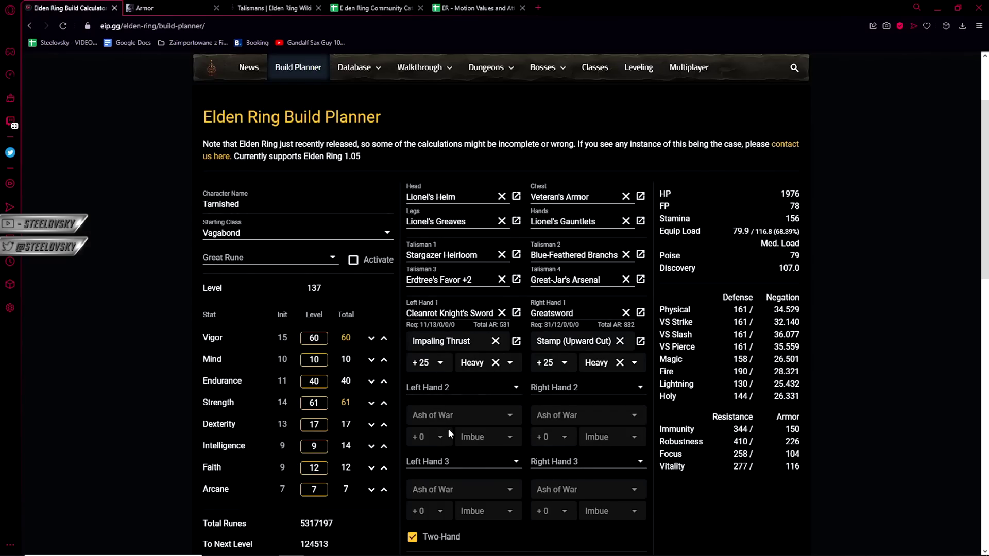
scroll(449, 426, down, 1)
scroll(452, 424, down, 2)
scroll(606, 429, up, 2)
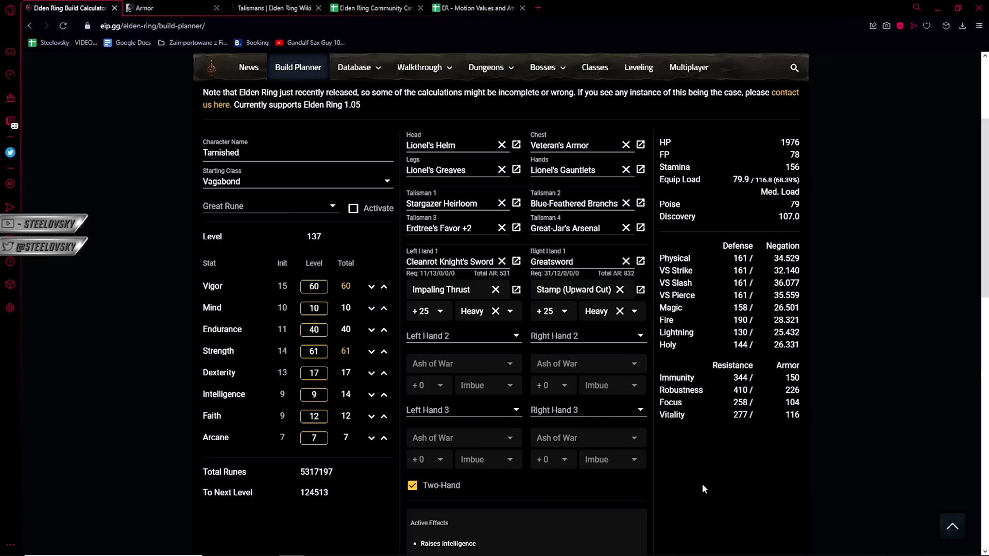
scroll(672, 464, down, 12)
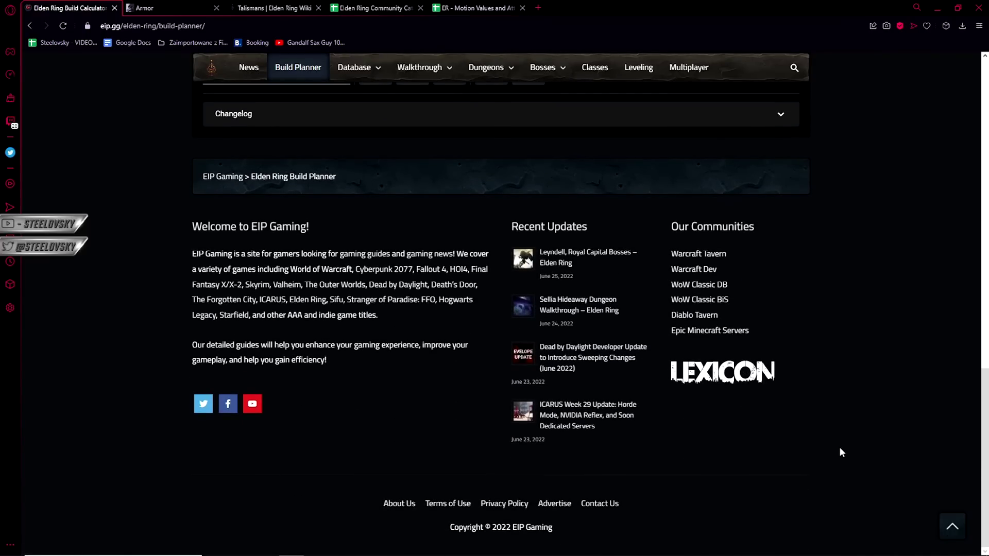